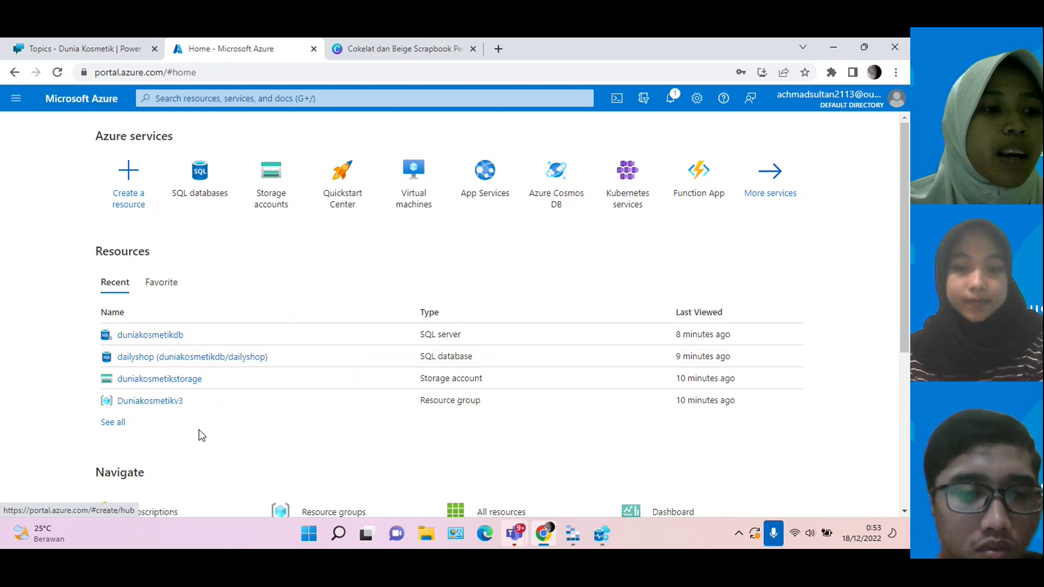
Step: Open the $web container of duniakosmetikstorage in resource group Duniakosmetikv3 and browse its website files
{"action": "left_click", "coordinate": [169, 405]}
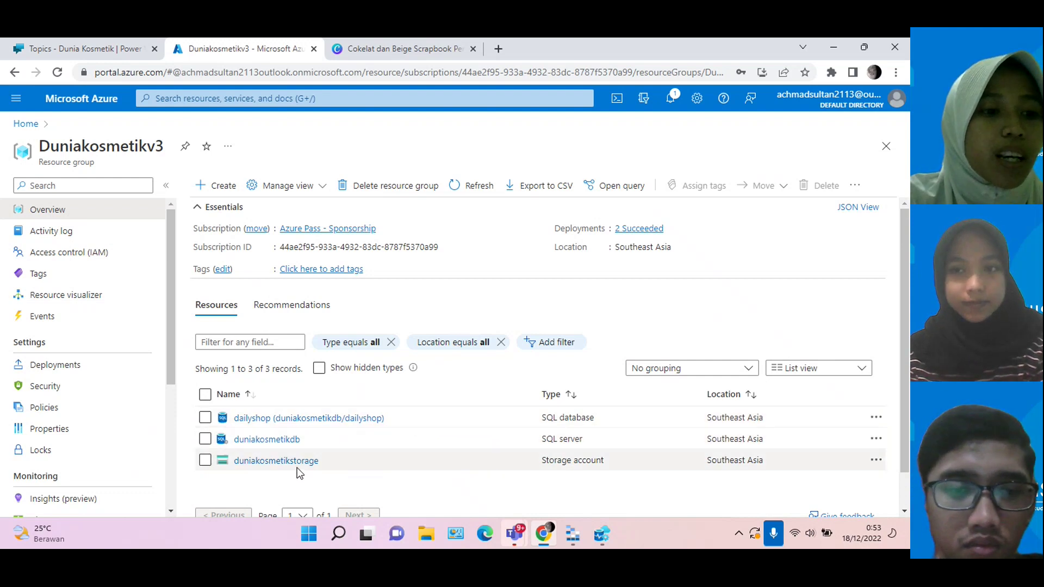
{"action": "left_click", "coordinate": [282, 462]}
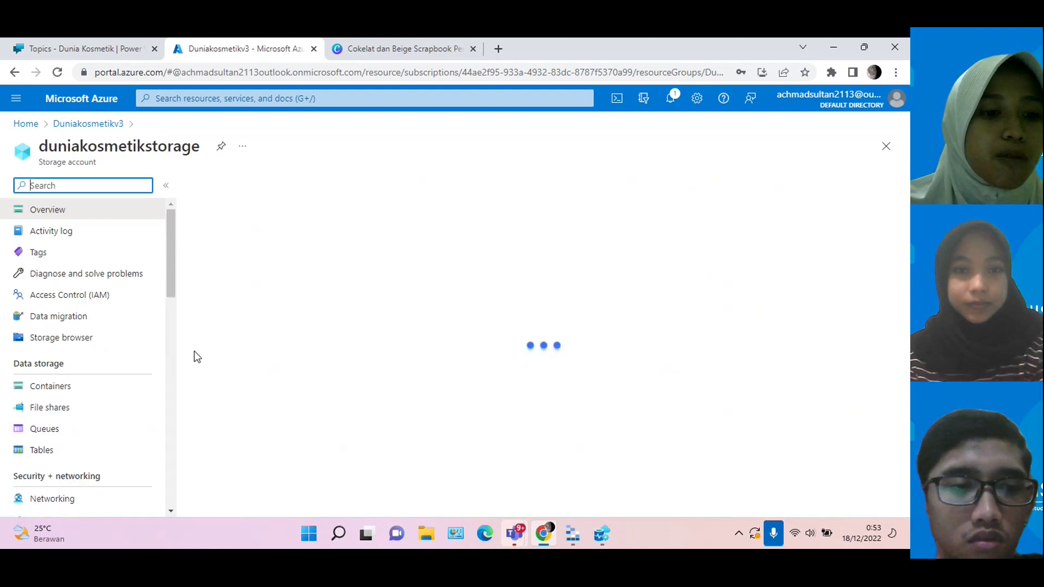
{"action": "left_click", "coordinate": [43, 387]}
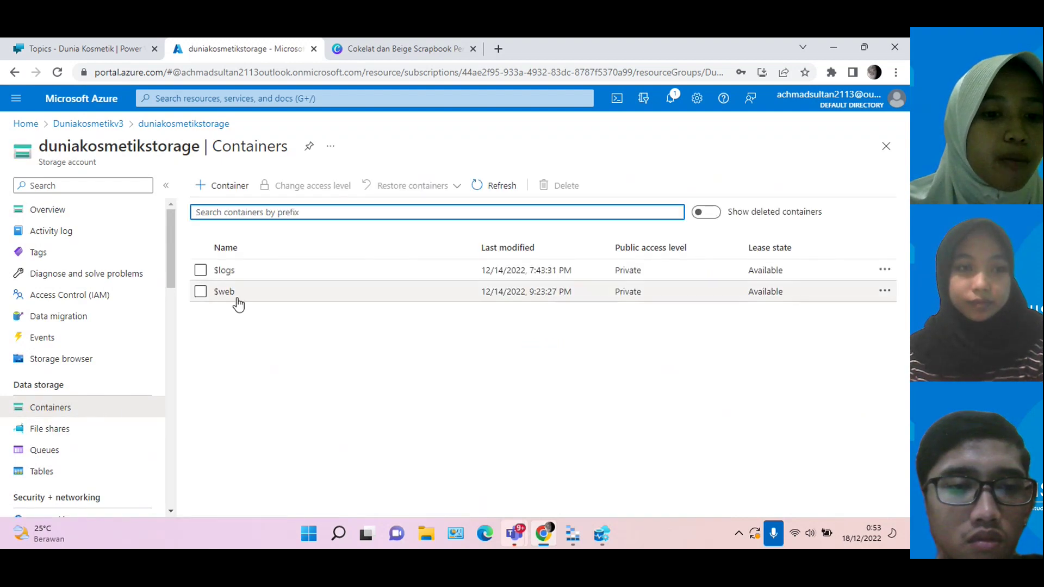
{"action": "left_click", "coordinate": [235, 295]}
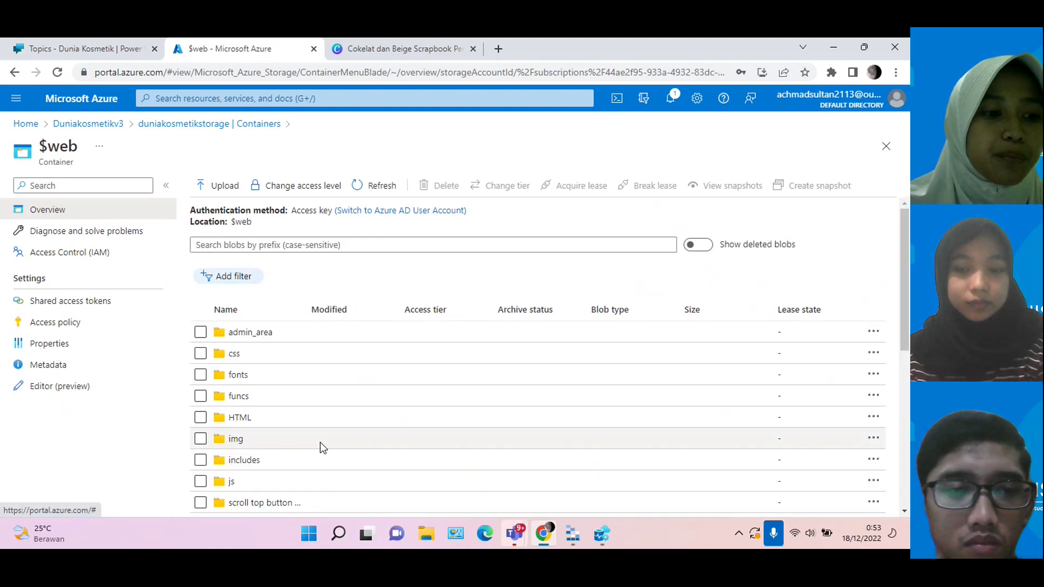
{"action": "scroll", "coordinate": [320, 443], "scroll_direction": "down", "scroll_amount": 5}
{"action": "scroll", "coordinate": [321, 443], "scroll_direction": "down", "scroll_amount": 2}
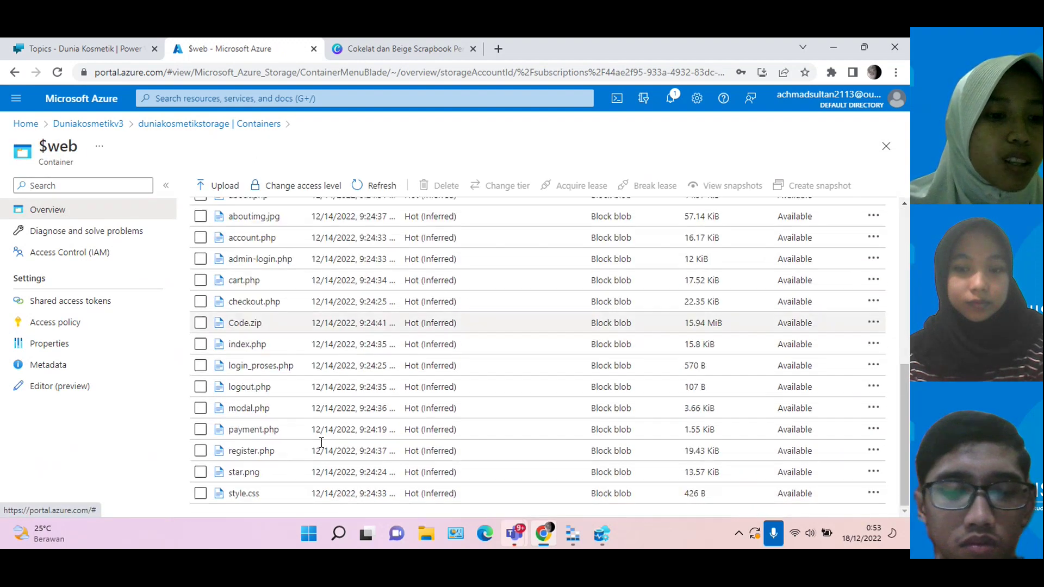
{"action": "left_click", "coordinate": [582, 540]}
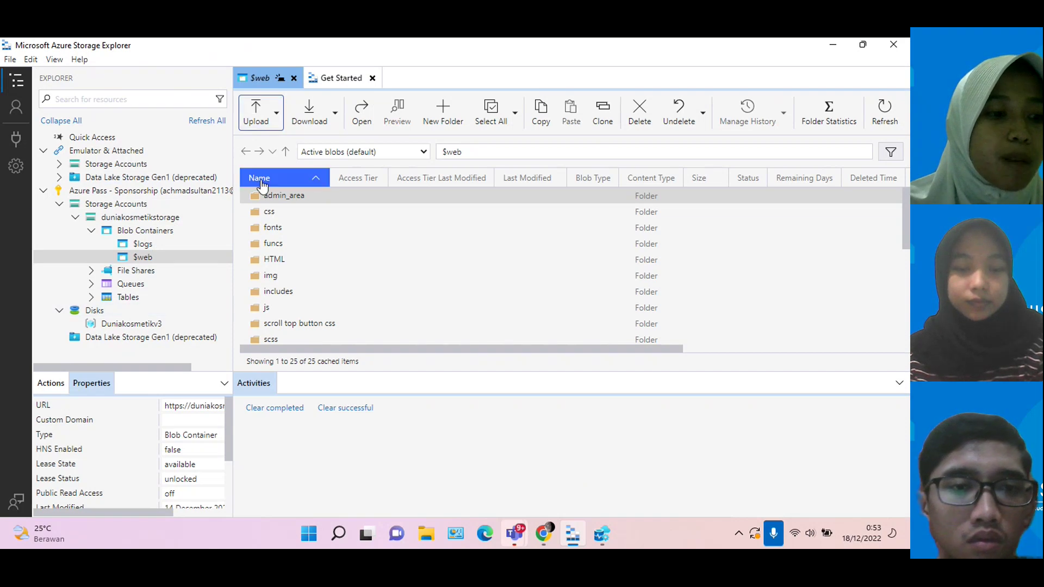
Step: Scroll the $web blob list in Storage Explorer, then return to the Azure portal in Chrome
{"action": "scroll", "coordinate": [305, 259], "scroll_direction": "down", "scroll_amount": 5}
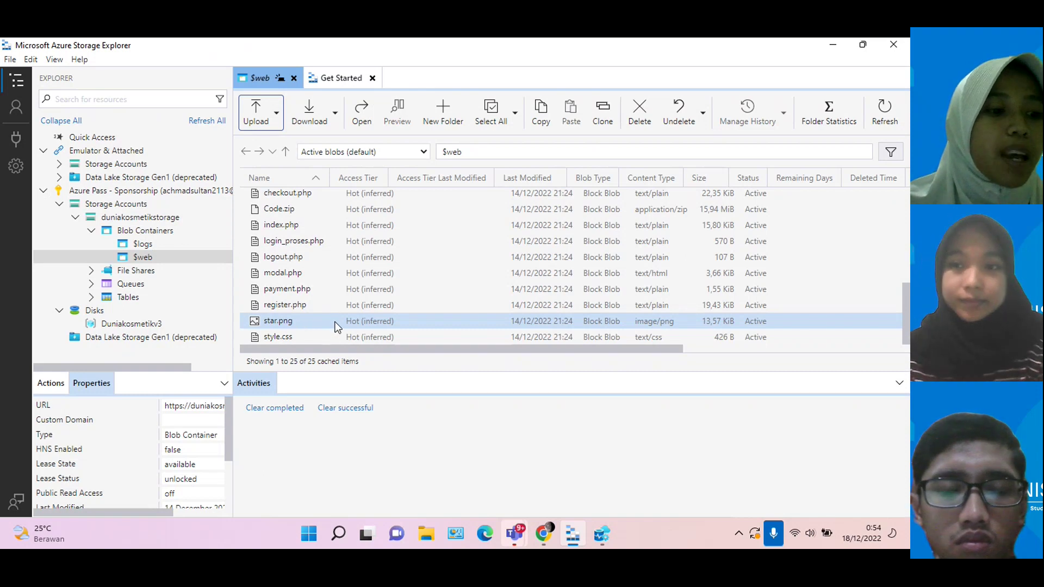
{"action": "left_click", "coordinate": [544, 534]}
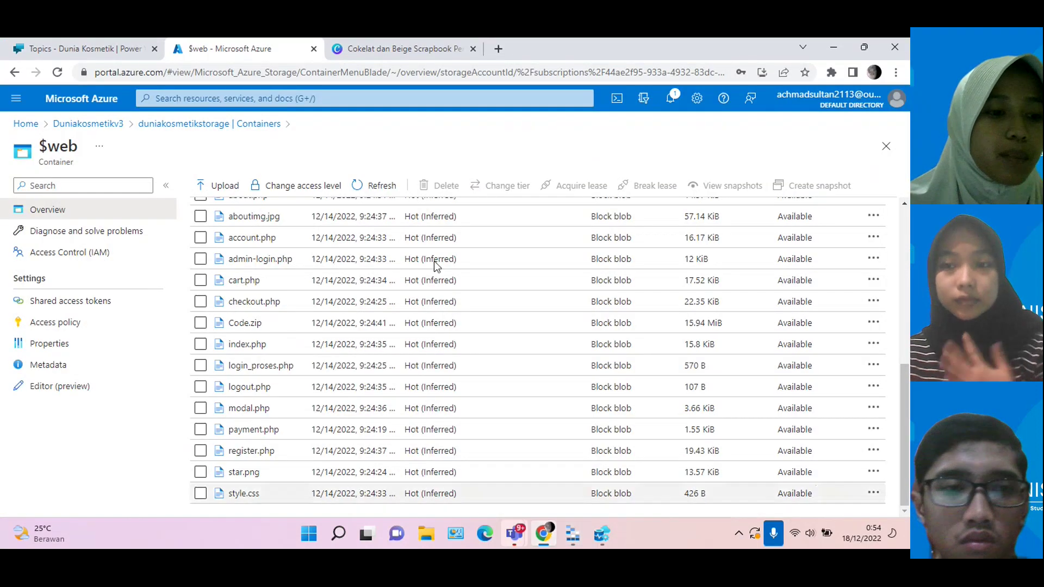
Step: Open the query editor of the dailyshop SQL database from the portal home
{"action": "left_click", "coordinate": [26, 124]}
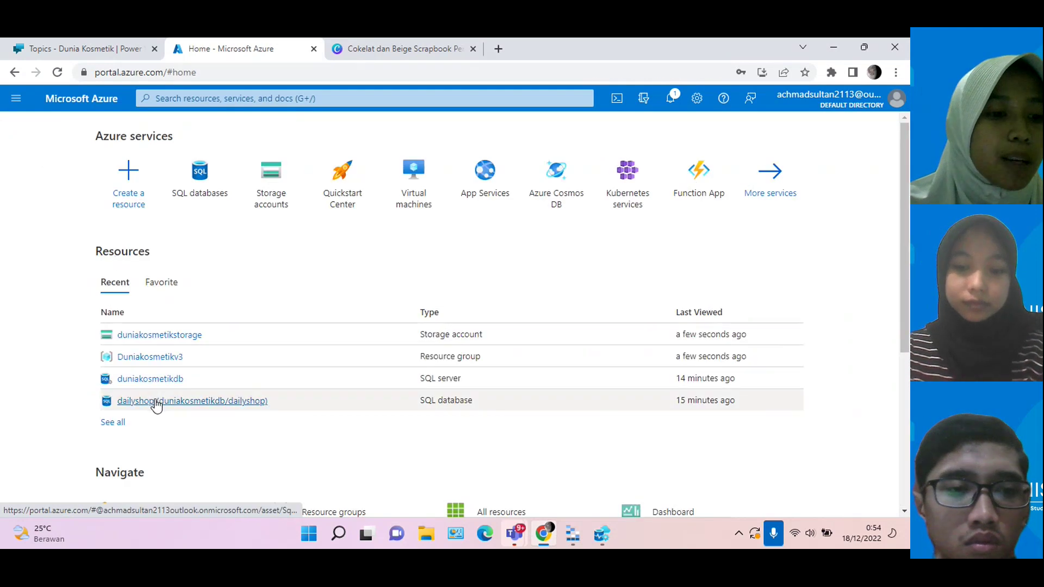
{"action": "left_click", "coordinate": [156, 403]}
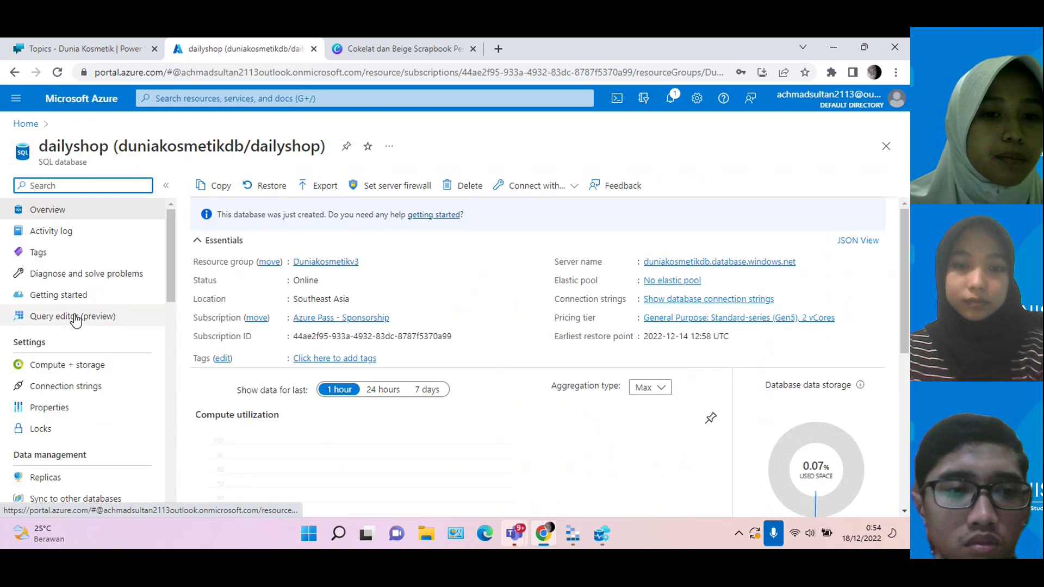
{"action": "left_click", "coordinate": [77, 317]}
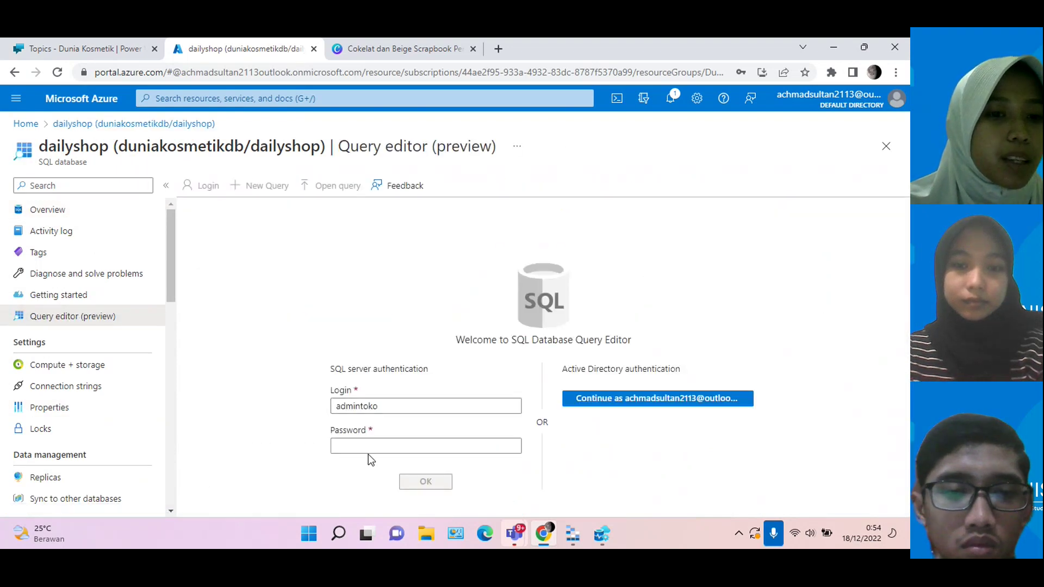
Step: Log in to the query editor with the account password and expand the database's tables
{"action": "left_click", "coordinate": [373, 449]}
{"action": "type", "text": "****"}
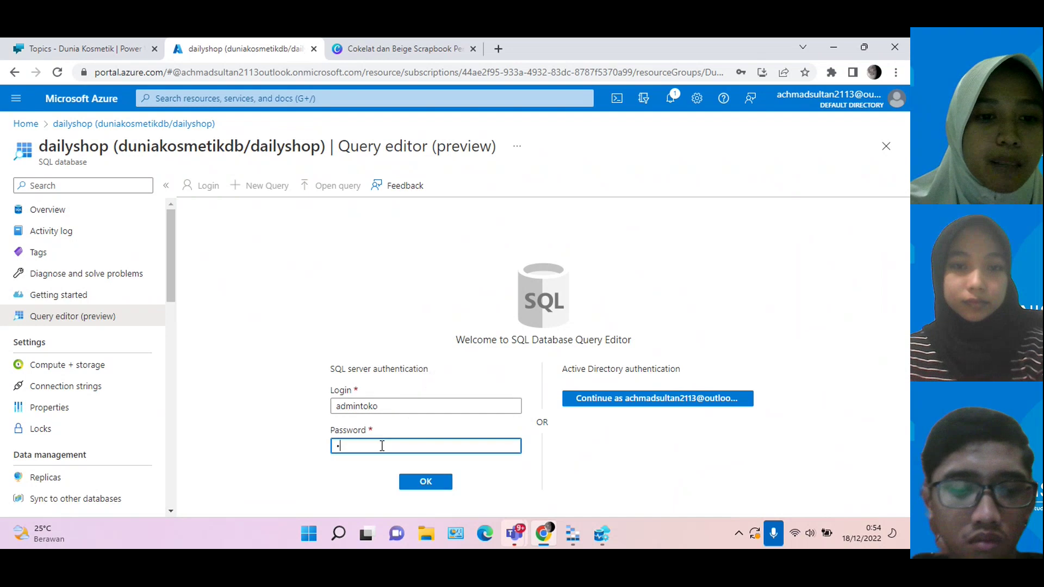
{"action": "type", "text": "****"}
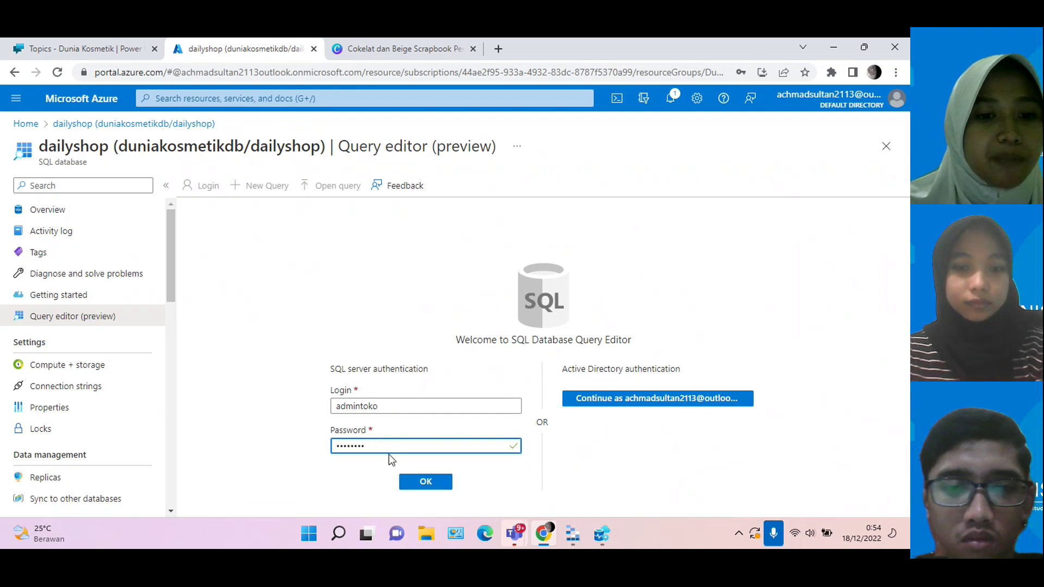
{"action": "left_click", "coordinate": [411, 478]}
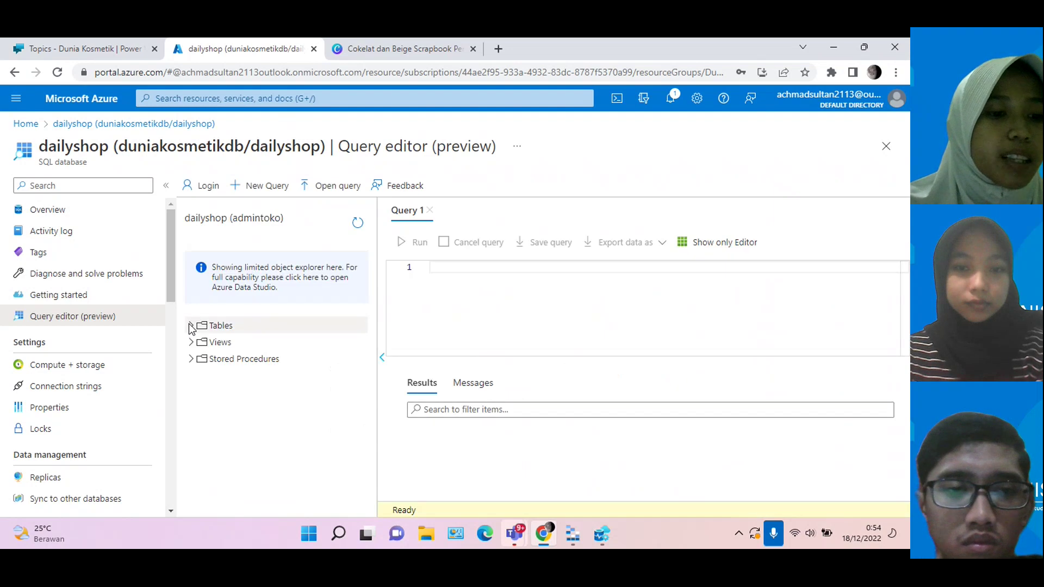
{"action": "left_click", "coordinate": [191, 326]}
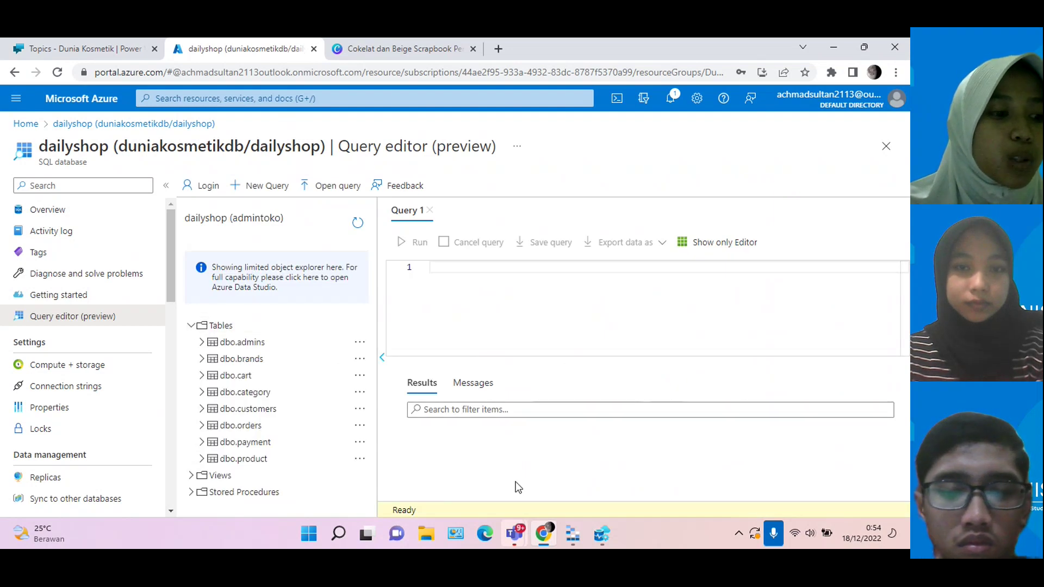
{"action": "left_click", "coordinate": [604, 536]}
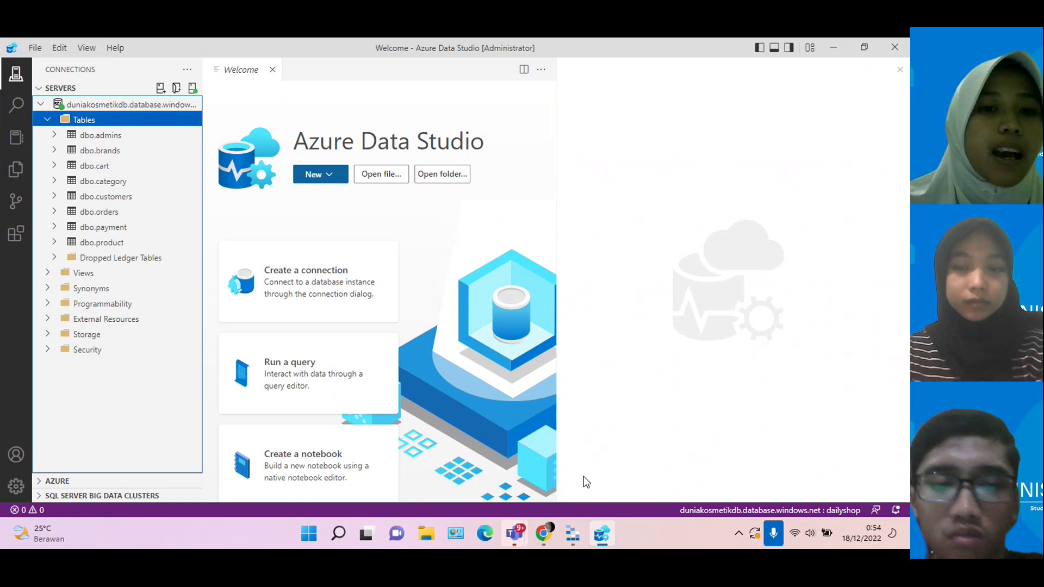
Step: Return from Azure Data Studio to the portal's dailyshop query editor
{"action": "left_click", "coordinate": [540, 545]}
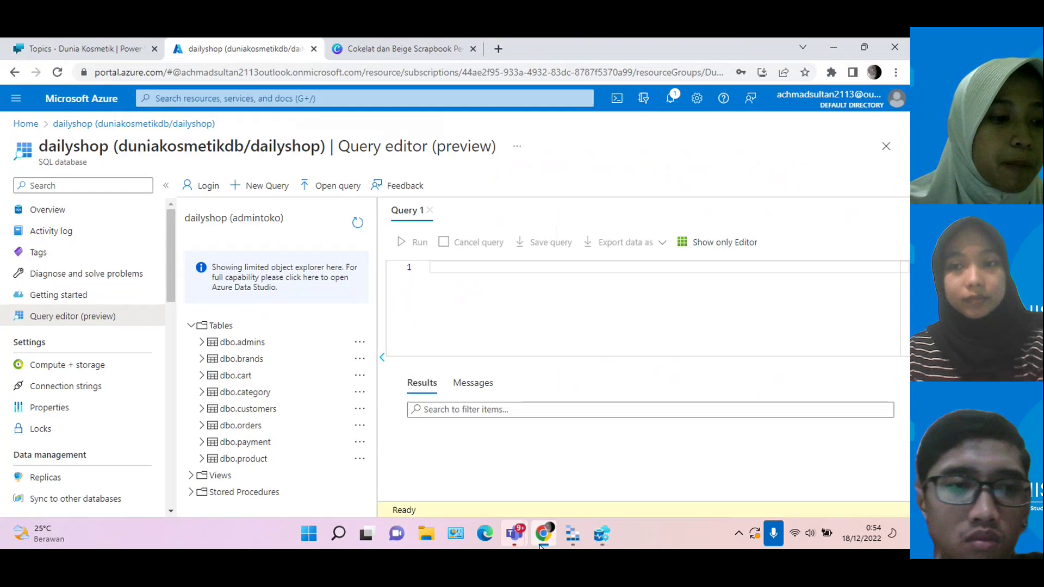
Step: Discard the unsaved query, open the duniakosmetikdb SQL server overview, then show the bot's 14 topics
{"action": "left_click", "coordinate": [36, 127]}
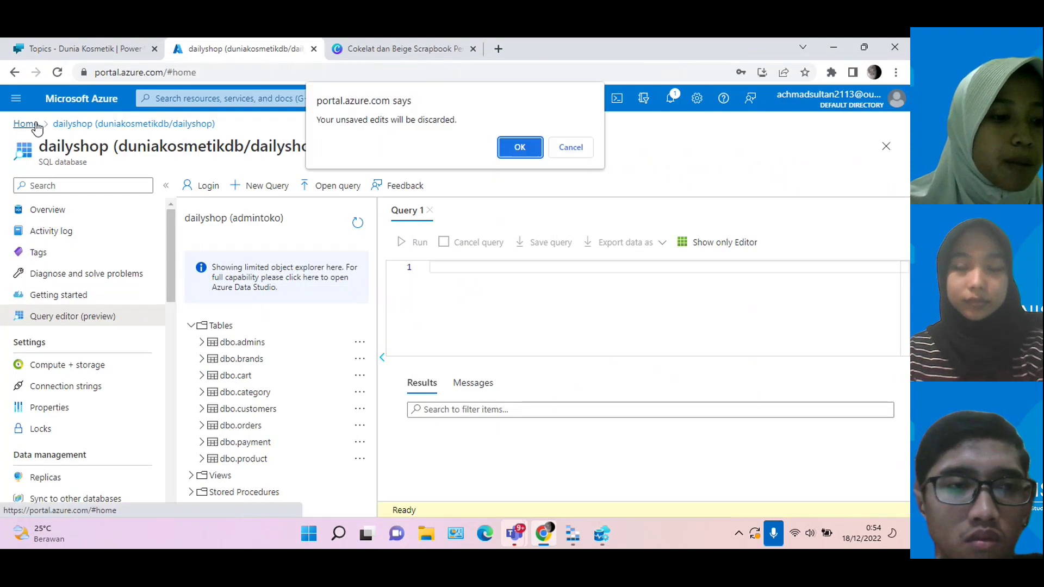
{"action": "left_click", "coordinate": [519, 147]}
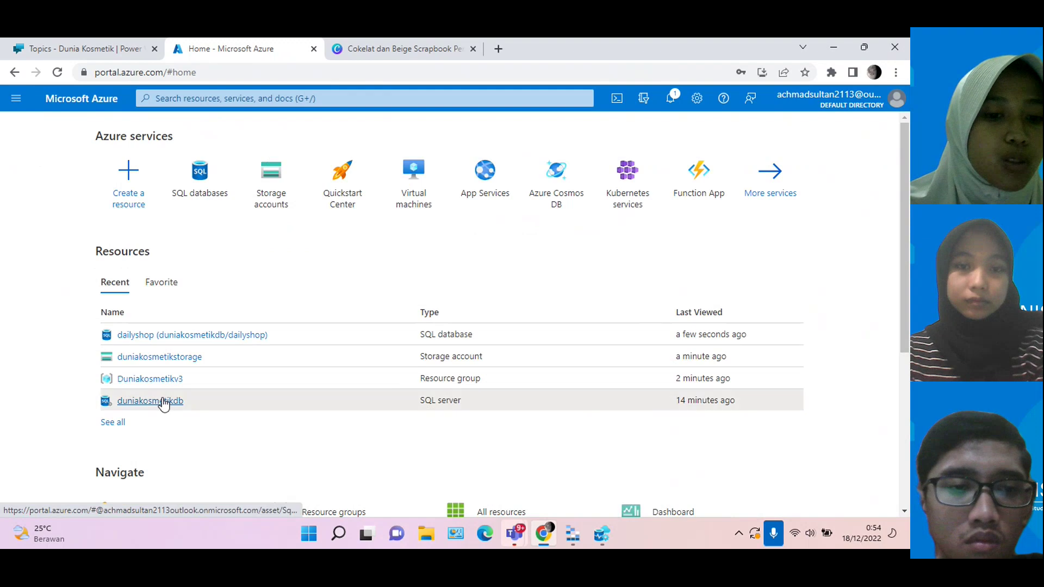
{"action": "left_click", "coordinate": [163, 403]}
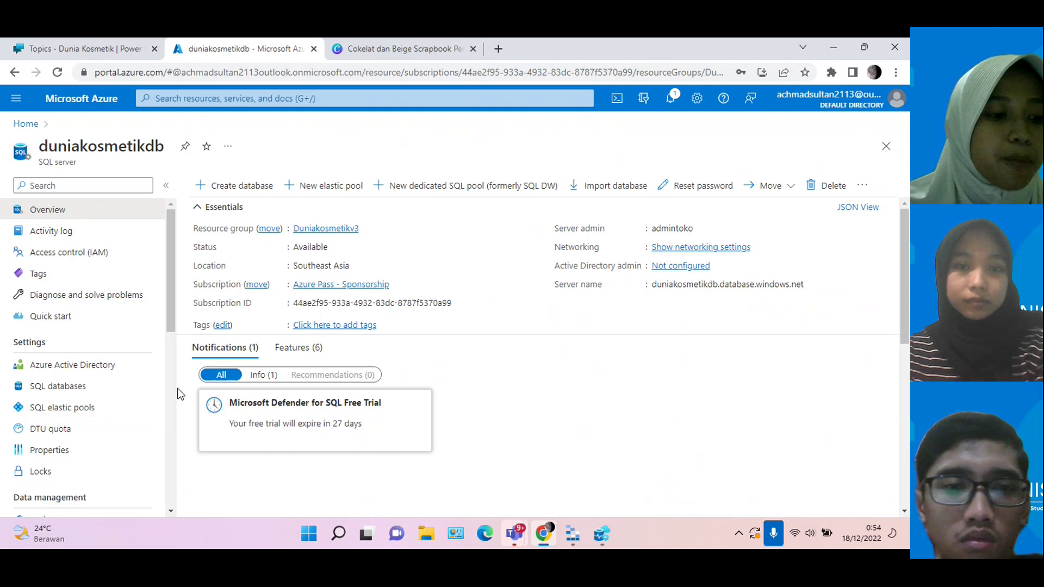
{"action": "left_click", "coordinate": [132, 52]}
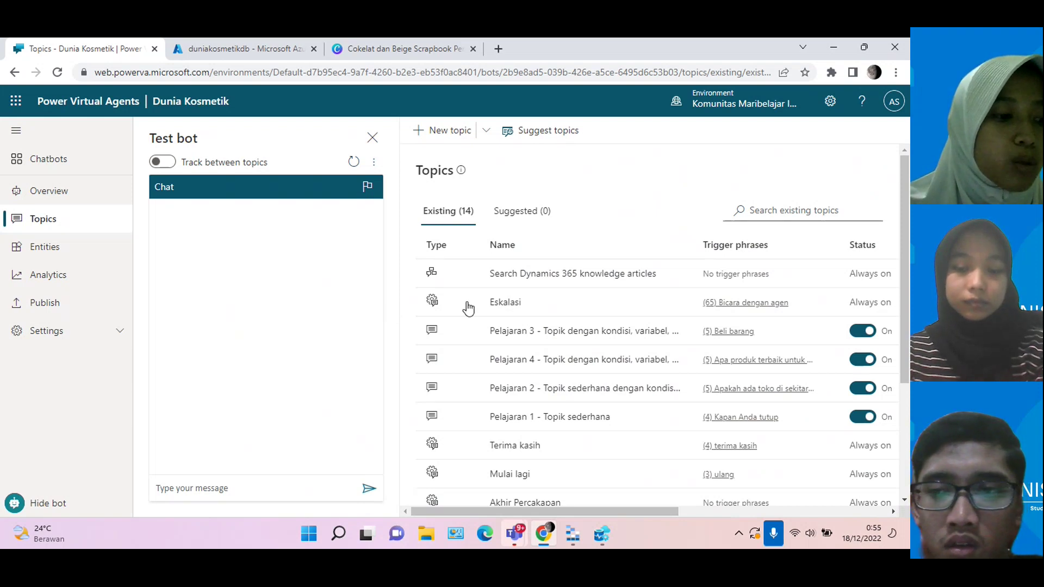
{"action": "scroll", "coordinate": [467, 308], "scroll_direction": "down", "scroll_amount": 3}
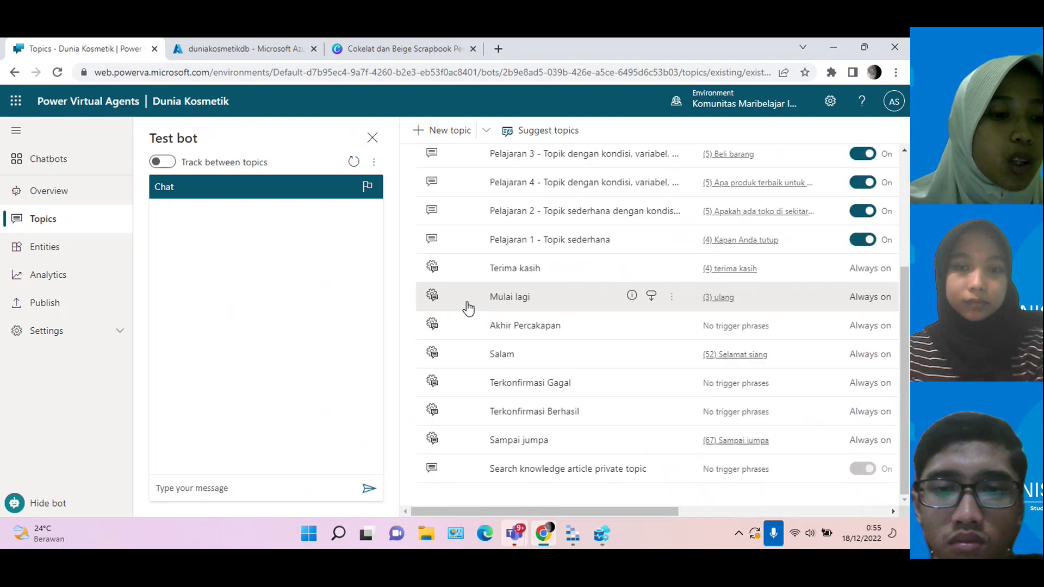
{"action": "scroll", "coordinate": [468, 308], "scroll_direction": "up", "scroll_amount": 2}
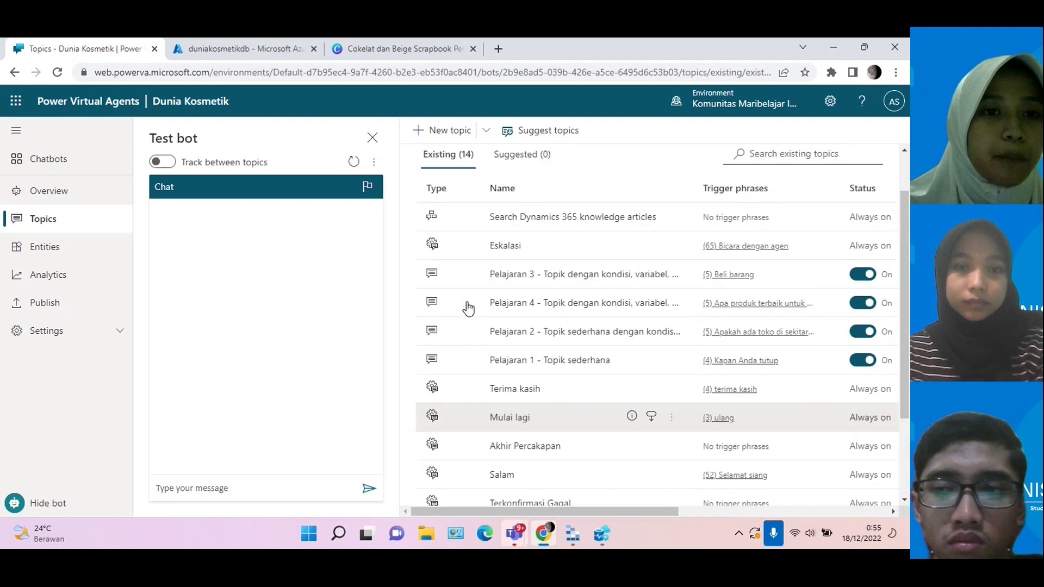
{"action": "scroll", "coordinate": [468, 308], "scroll_direction": "up", "scroll_amount": 1}
{"action": "scroll", "coordinate": [468, 308], "scroll_direction": "down", "scroll_amount": 3}
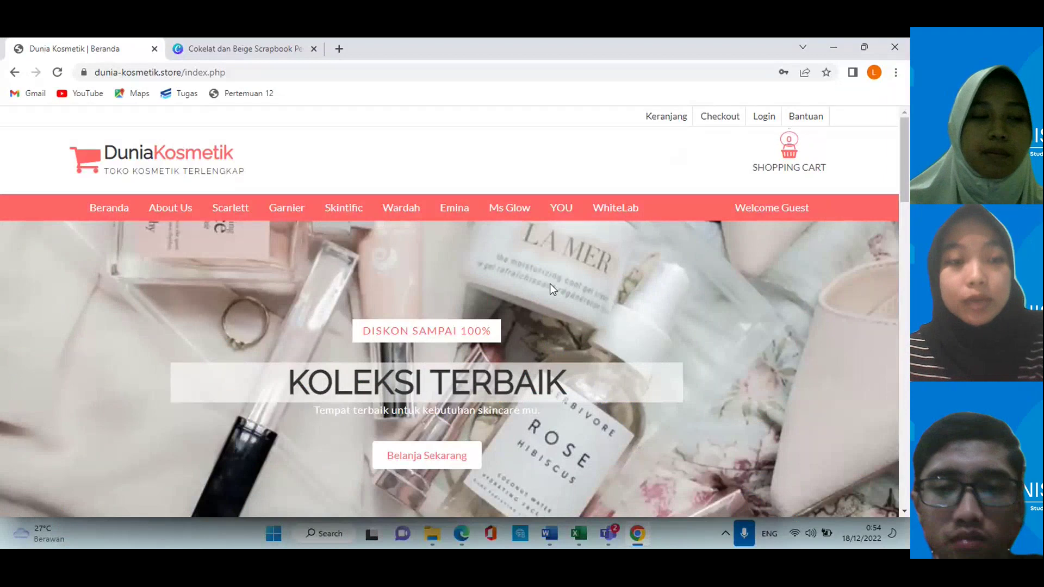
Step: Scroll through the Dunia Kosmetik home page, from brand categories to the KOLEKSI TERBAIK banner
{"action": "scroll", "coordinate": [550, 283], "scroll_direction": "down", "scroll_amount": 1}
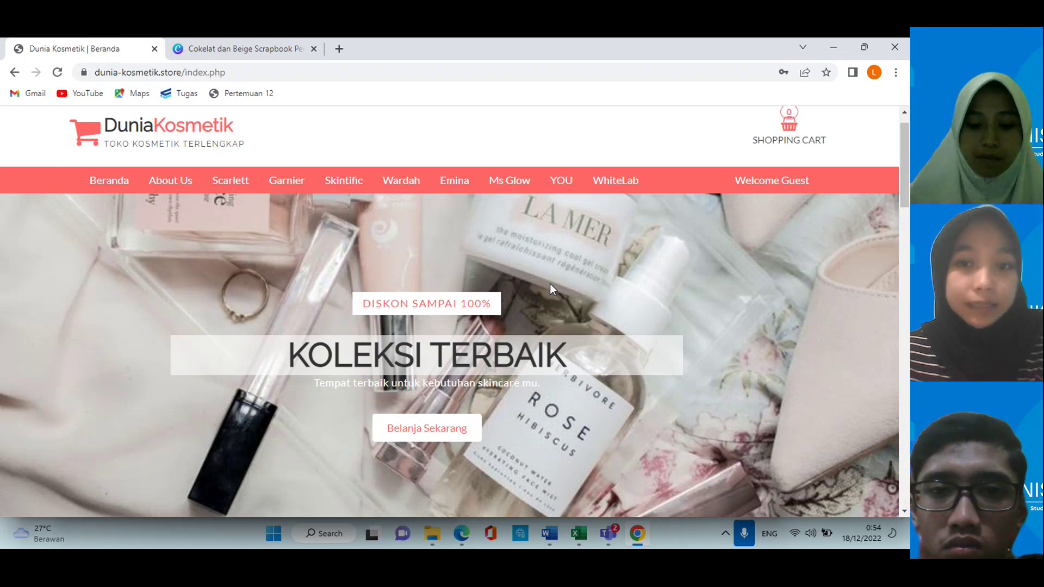
{"action": "scroll", "coordinate": [549, 288], "scroll_direction": "down", "scroll_amount": 1}
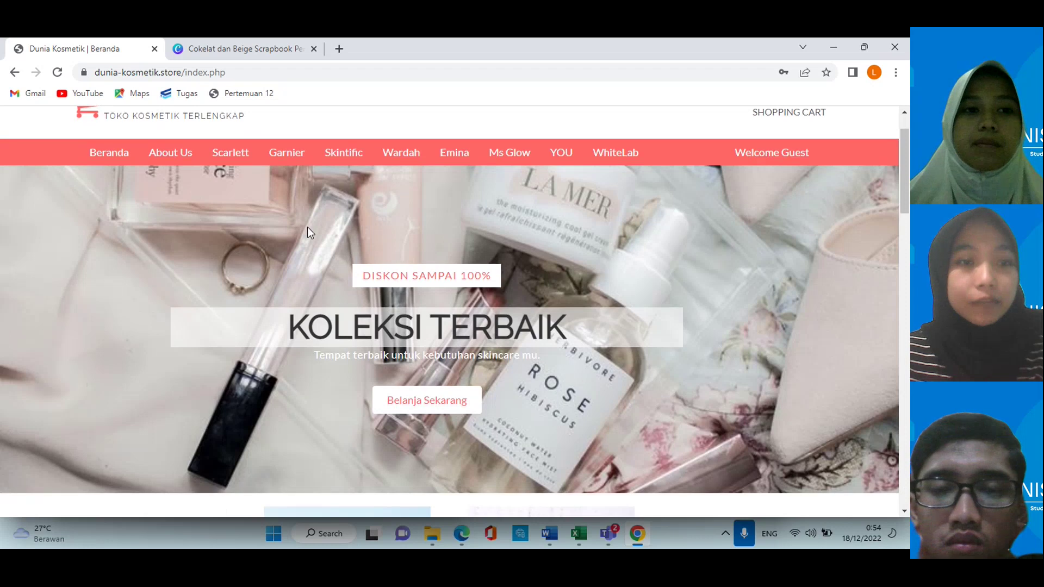
{"action": "scroll", "coordinate": [299, 271], "scroll_direction": "down", "scroll_amount": 6}
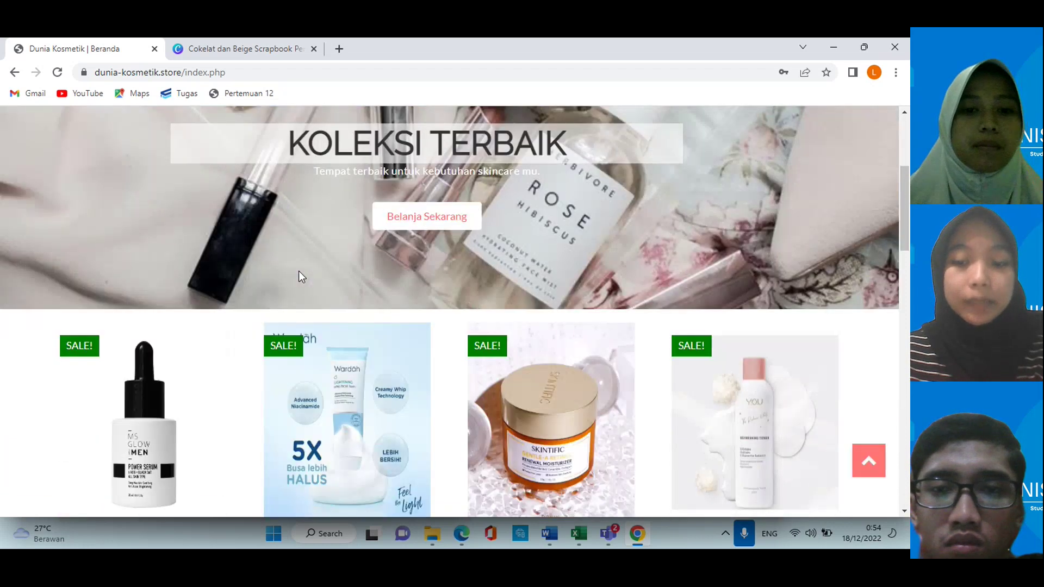
{"action": "scroll", "coordinate": [298, 271], "scroll_direction": "down", "scroll_amount": 2}
{"action": "scroll", "coordinate": [409, 279], "scroll_direction": "down", "scroll_amount": 3}
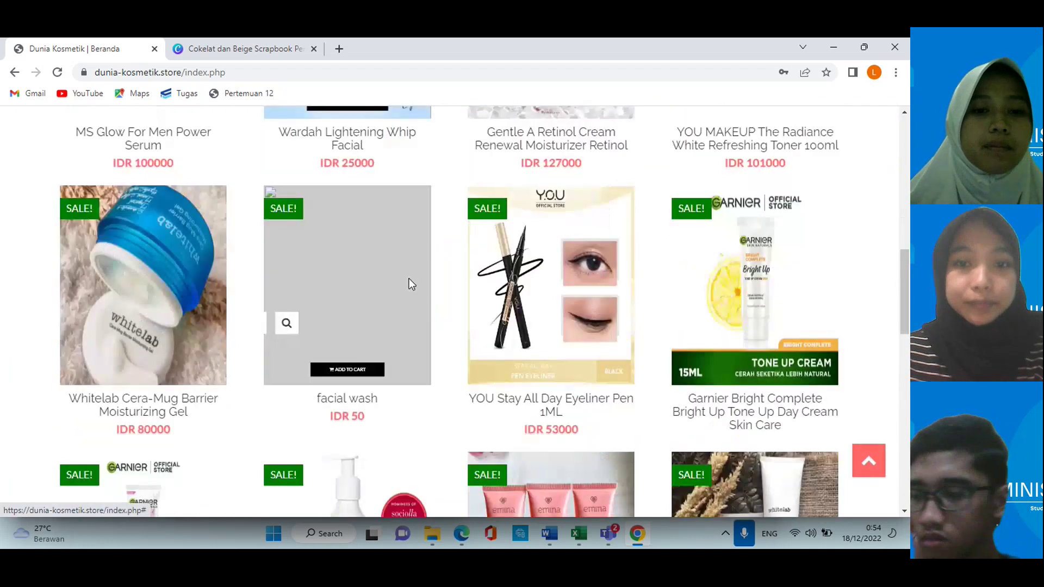
{"action": "scroll", "coordinate": [409, 279], "scroll_direction": "up", "scroll_amount": 3}
{"action": "scroll", "coordinate": [409, 279], "scroll_direction": "up", "scroll_amount": 7}
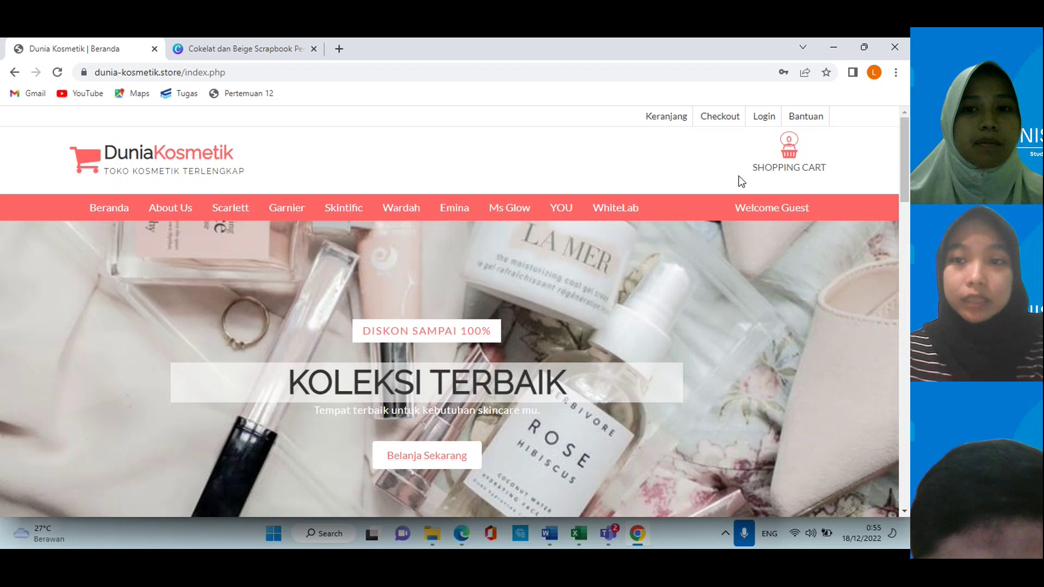
Step: Log in with the autofilled customer credentials and dismiss the 'Login Successful !' alert
{"action": "left_click", "coordinate": [764, 117]}
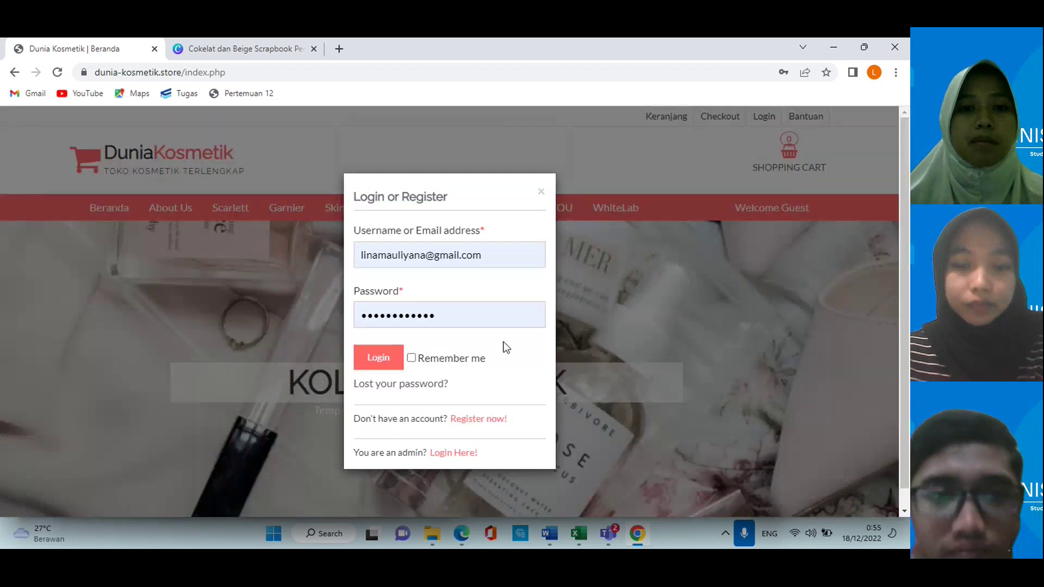
{"action": "scroll", "coordinate": [505, 382], "scroll_direction": "down", "scroll_amount": 1}
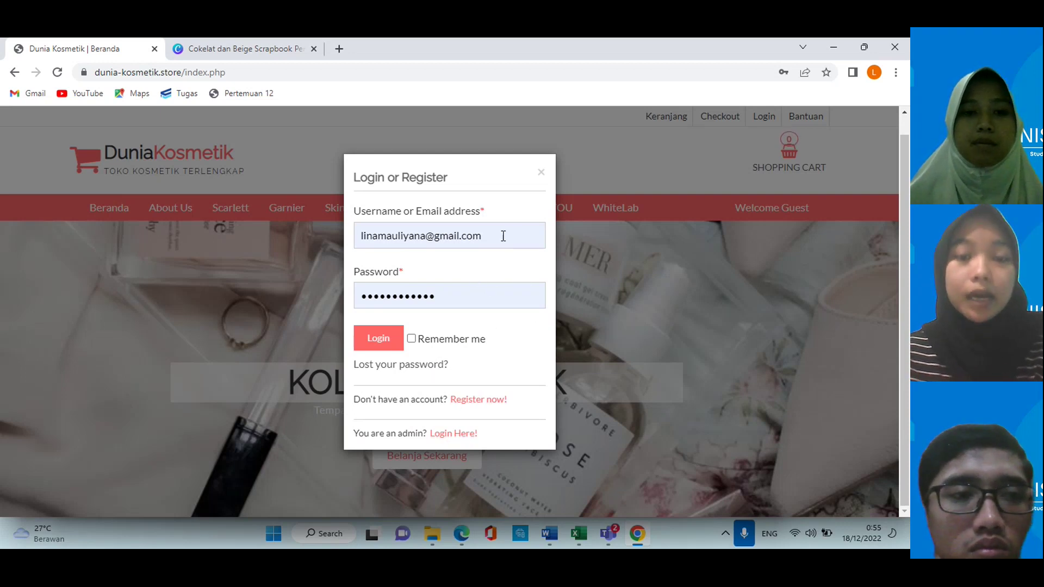
{"action": "left_click", "coordinate": [389, 343]}
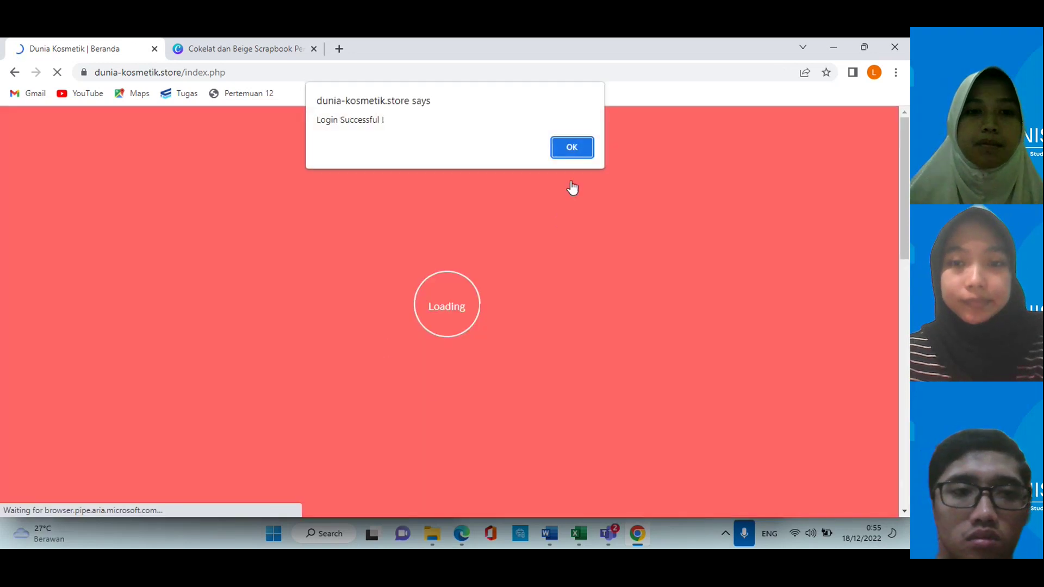
{"action": "left_click", "coordinate": [570, 149]}
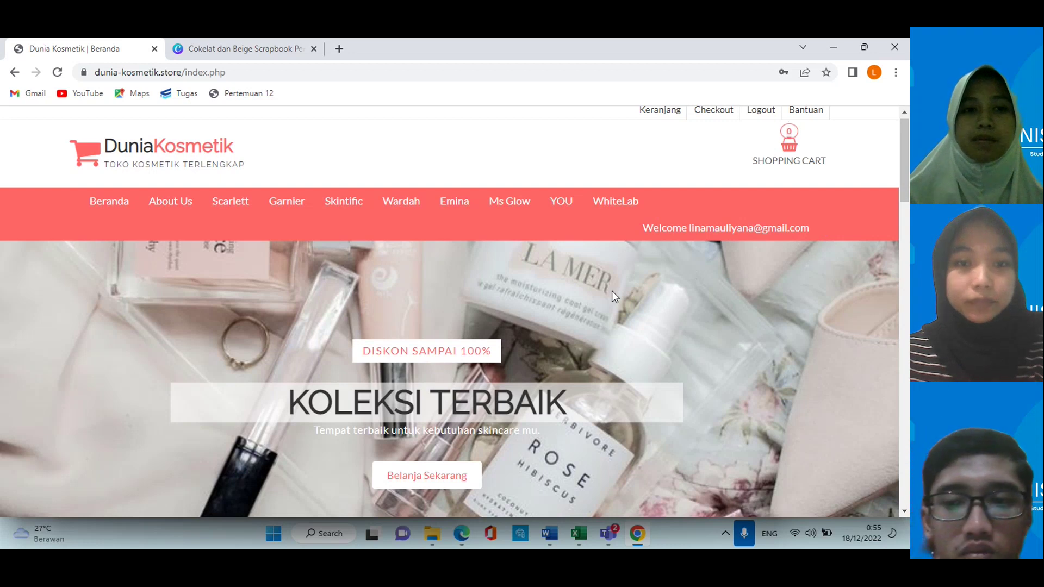
{"action": "scroll", "coordinate": [612, 294], "scroll_direction": "down", "scroll_amount": 1}
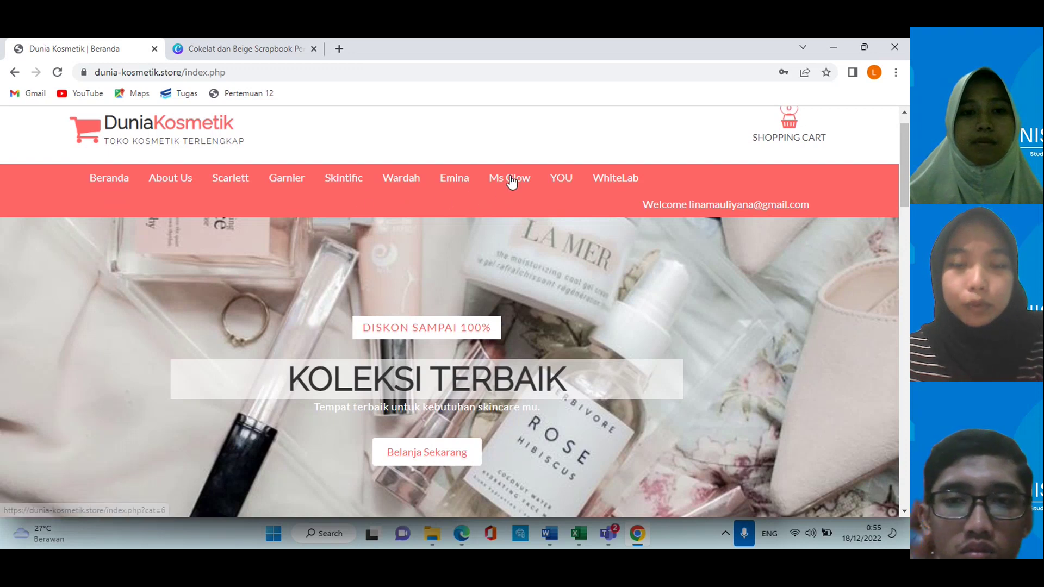
Step: Add one MS Glow Facial Wash 100ml (IDR 65000) to the cart from its Quick View
{"action": "left_click", "coordinate": [511, 179]}
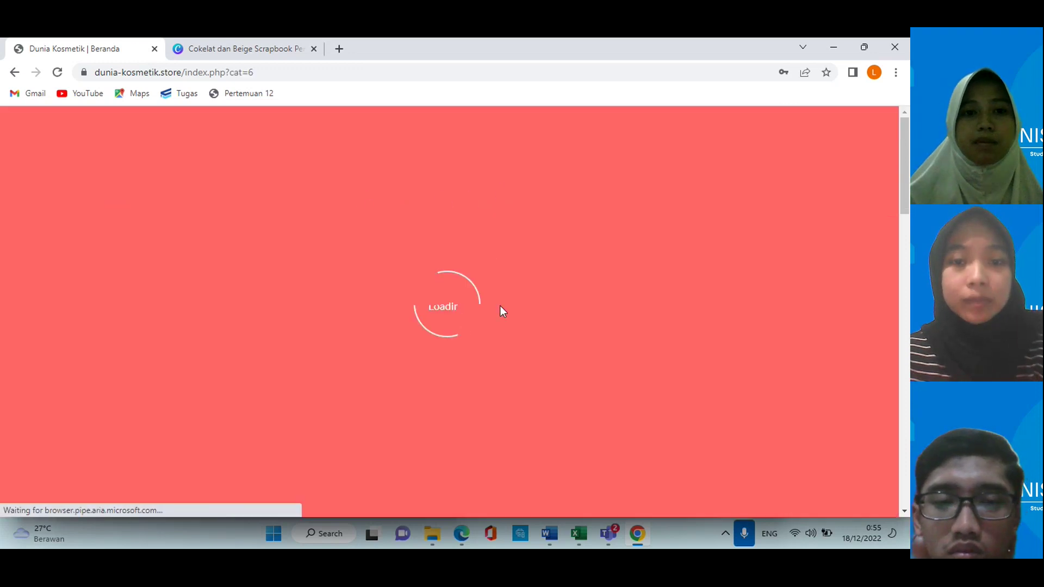
{"action": "scroll", "coordinate": [500, 305], "scroll_direction": "down", "scroll_amount": 6}
{"action": "scroll", "coordinate": [500, 309], "scroll_direction": "down", "scroll_amount": 5}
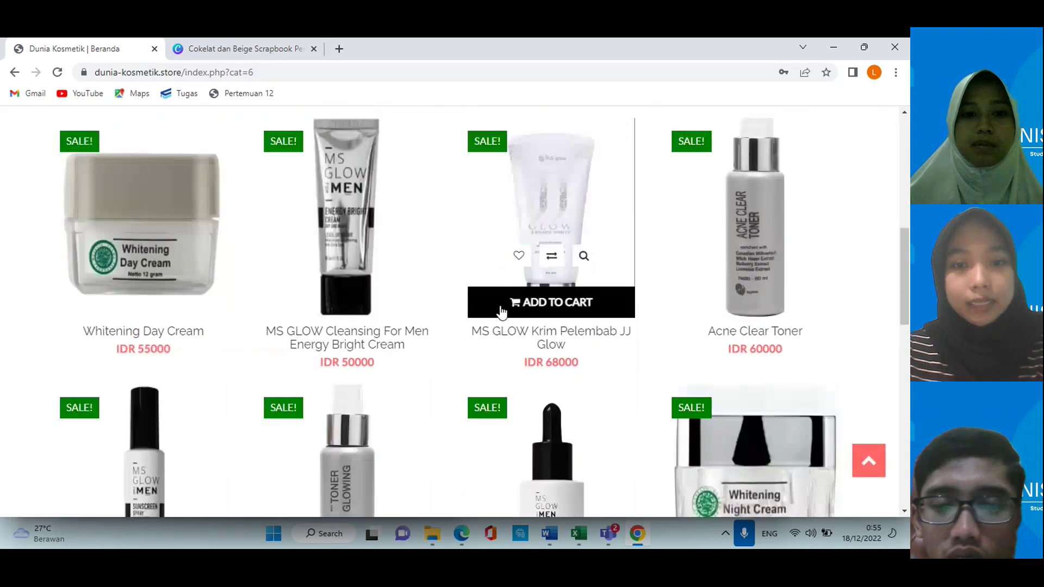
{"action": "scroll", "coordinate": [500, 310], "scroll_direction": "down", "scroll_amount": 4}
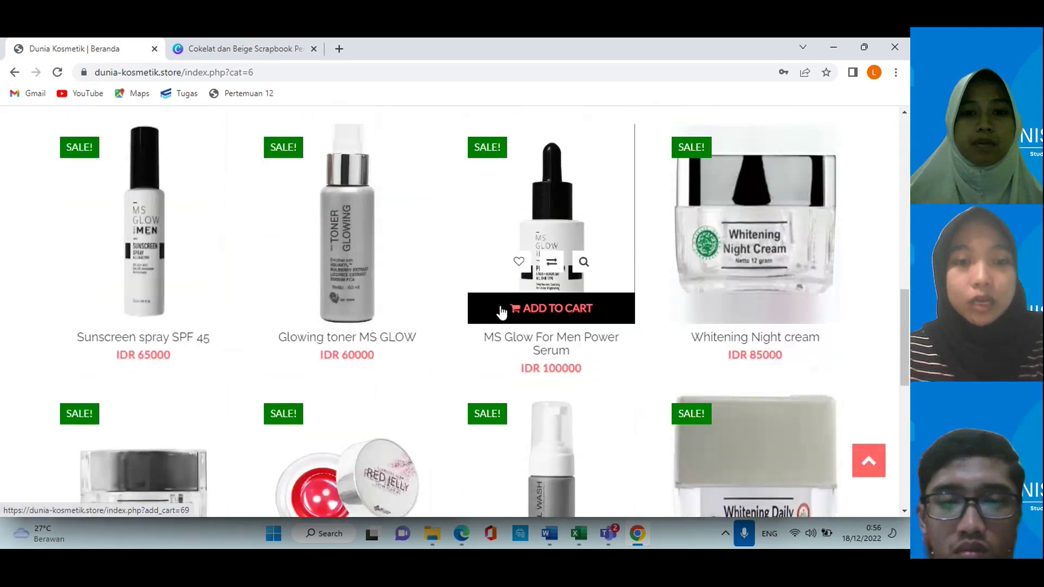
{"action": "mouse_move", "coordinate": [481, 376]}
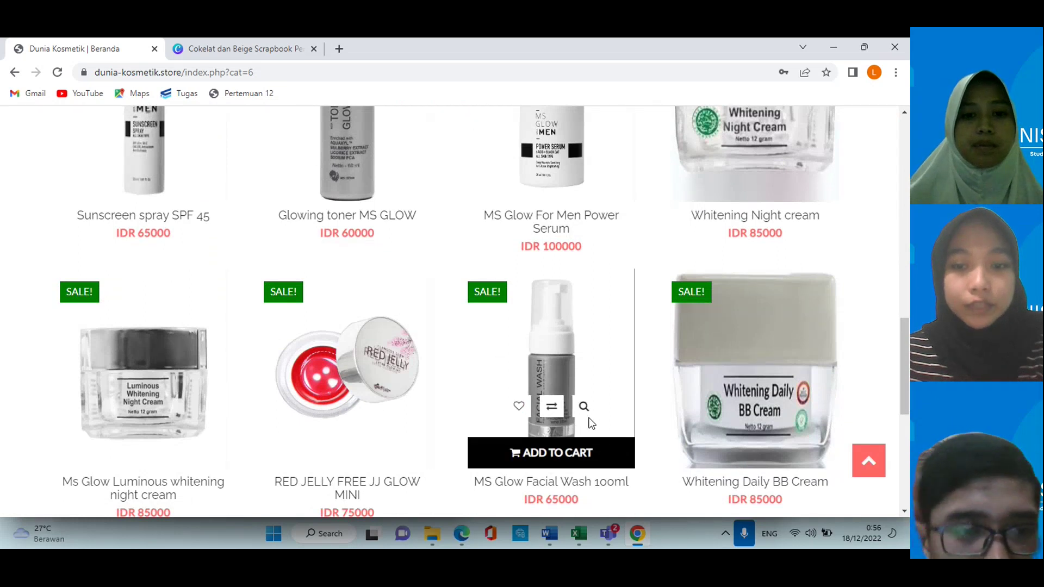
{"action": "left_click", "coordinate": [584, 407]}
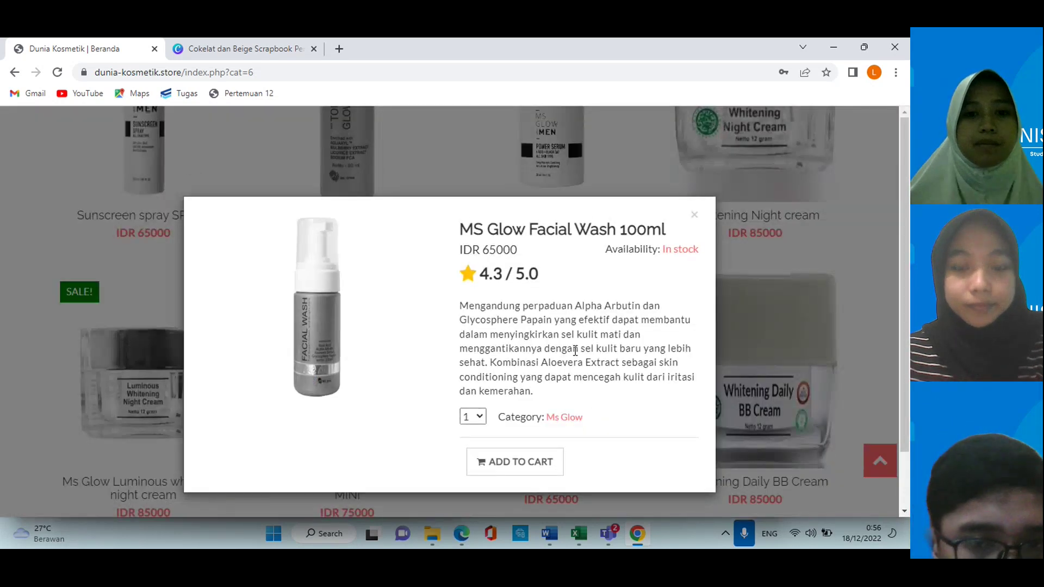
{"action": "scroll", "coordinate": [577, 356], "scroll_direction": "down", "scroll_amount": 1}
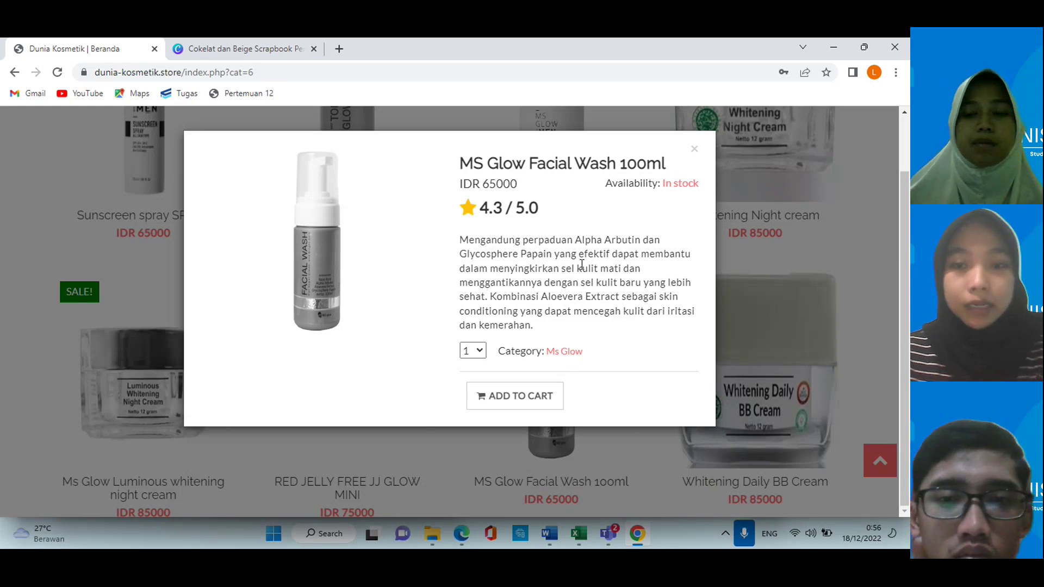
{"action": "scroll", "coordinate": [572, 266], "scroll_direction": "up", "scroll_amount": 1}
{"action": "scroll", "coordinate": [572, 265], "scroll_direction": "down", "scroll_amount": 1}
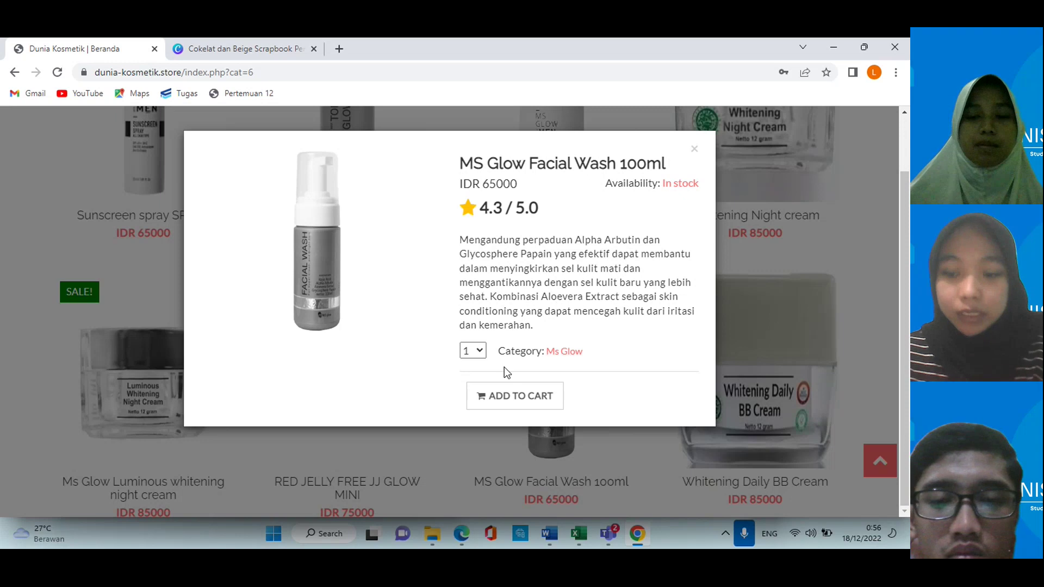
{"action": "left_click", "coordinate": [514, 397]}
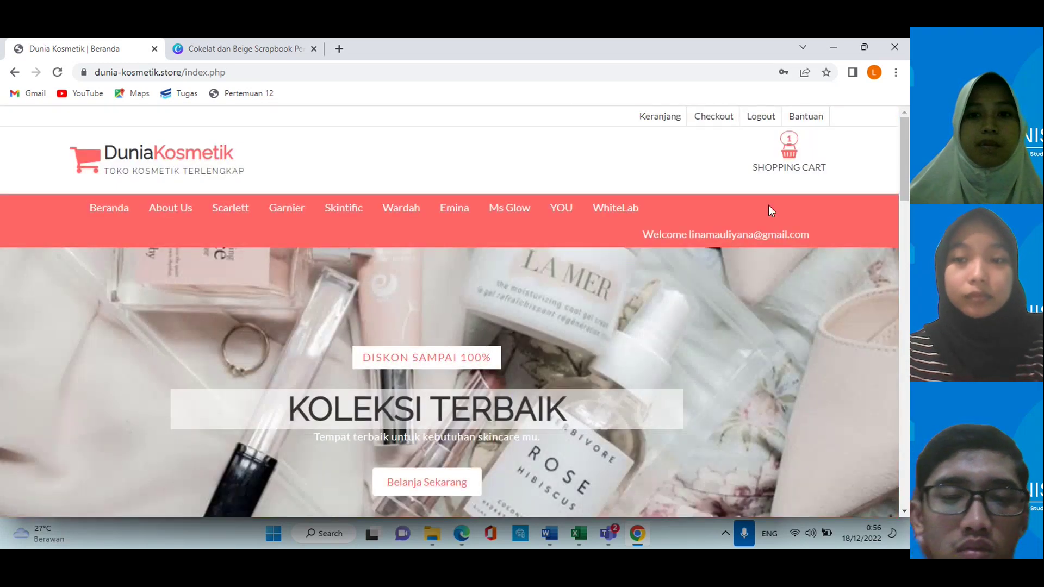
Step: Tick the MS Glow Facial Wash row in Keranjang and proceed to checkout
{"action": "mouse_move", "coordinate": [785, 164]}
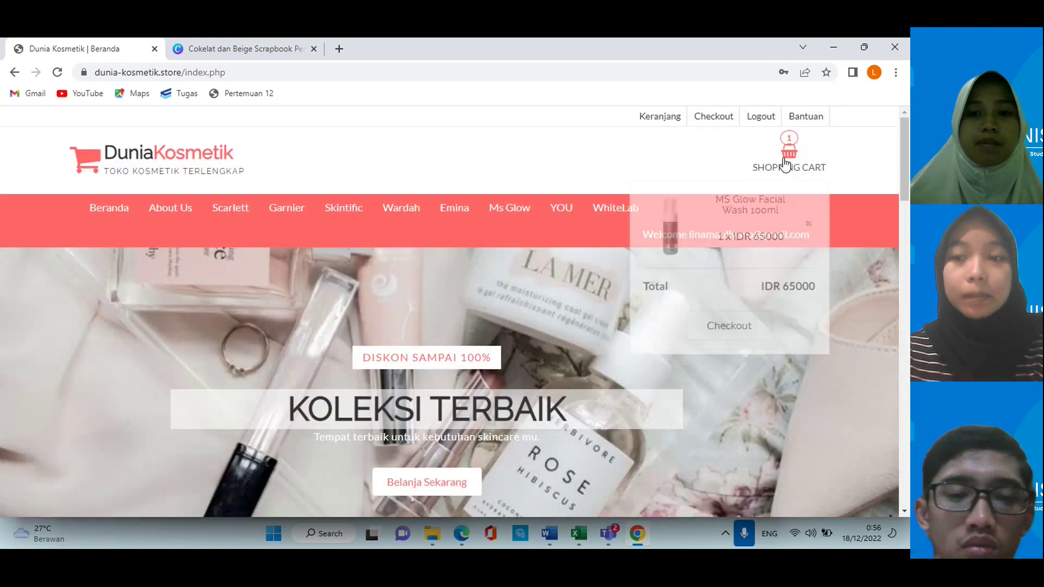
{"action": "left_click", "coordinate": [674, 120]}
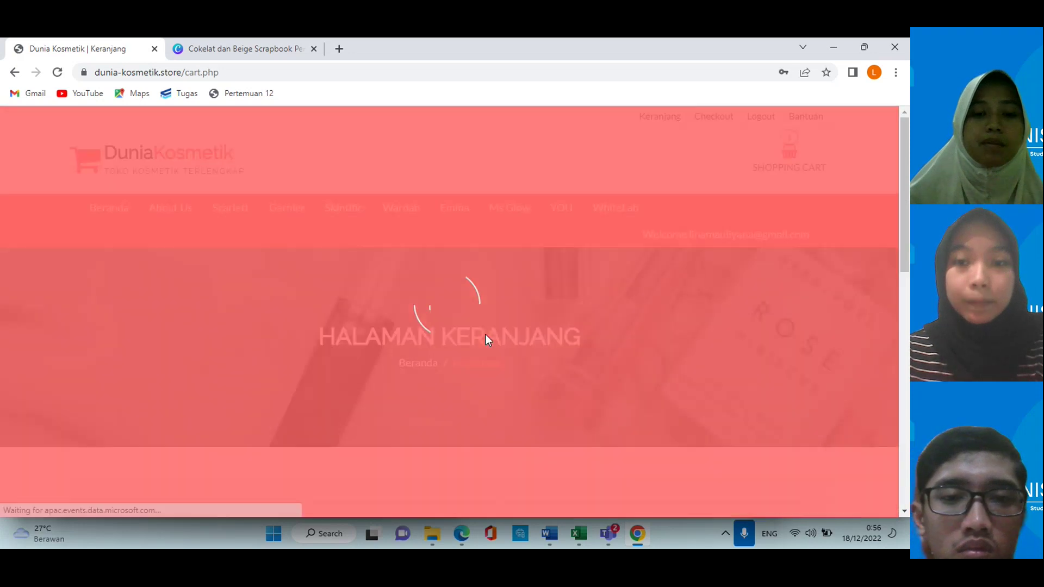
{"action": "scroll", "coordinate": [485, 337], "scroll_direction": "down", "scroll_amount": 7}
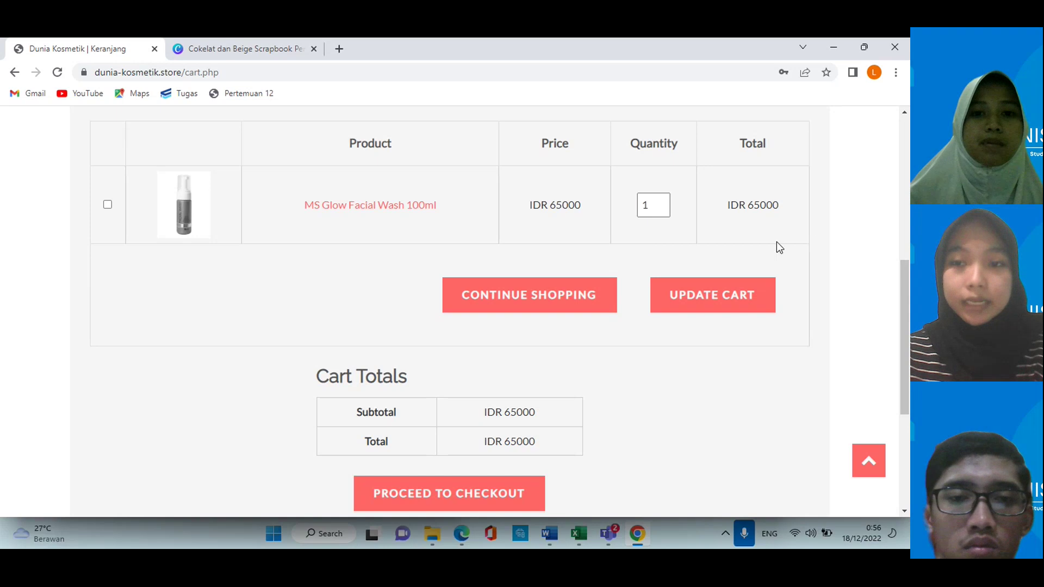
{"action": "left_click", "coordinate": [107, 207]}
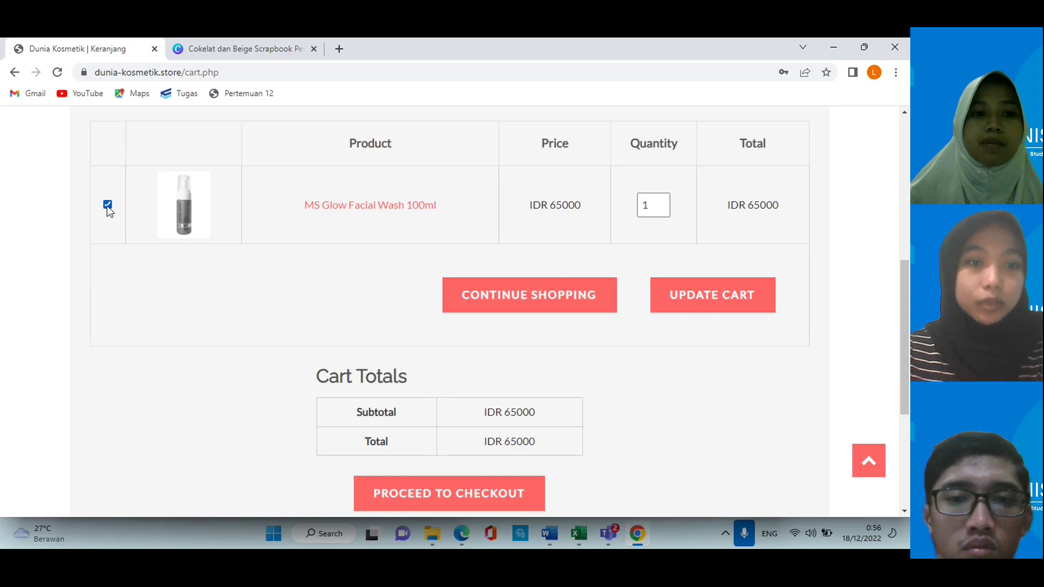
{"action": "scroll", "coordinate": [452, 309], "scroll_direction": "down", "scroll_amount": 2}
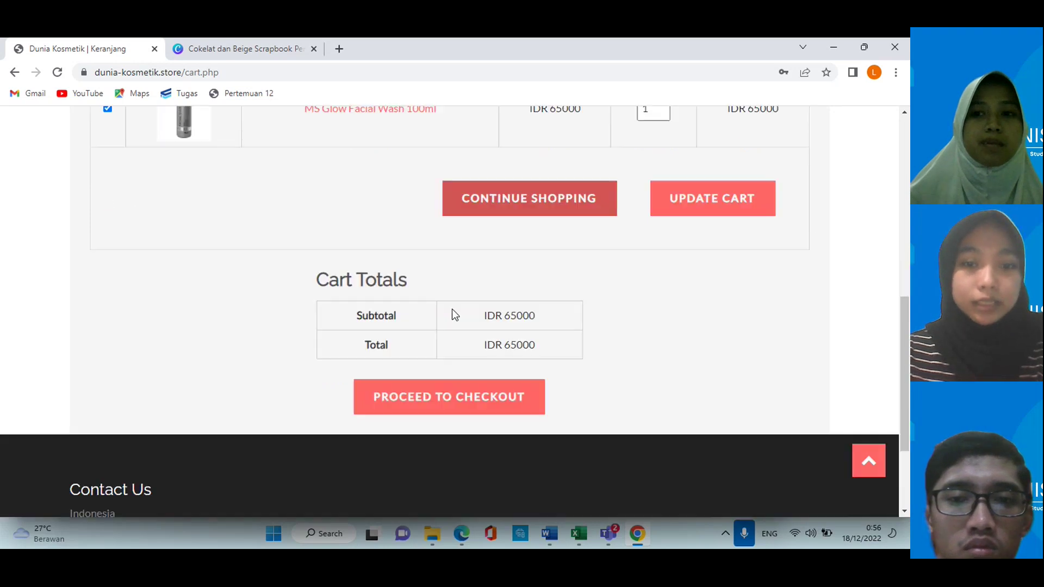
{"action": "left_click", "coordinate": [442, 399]}
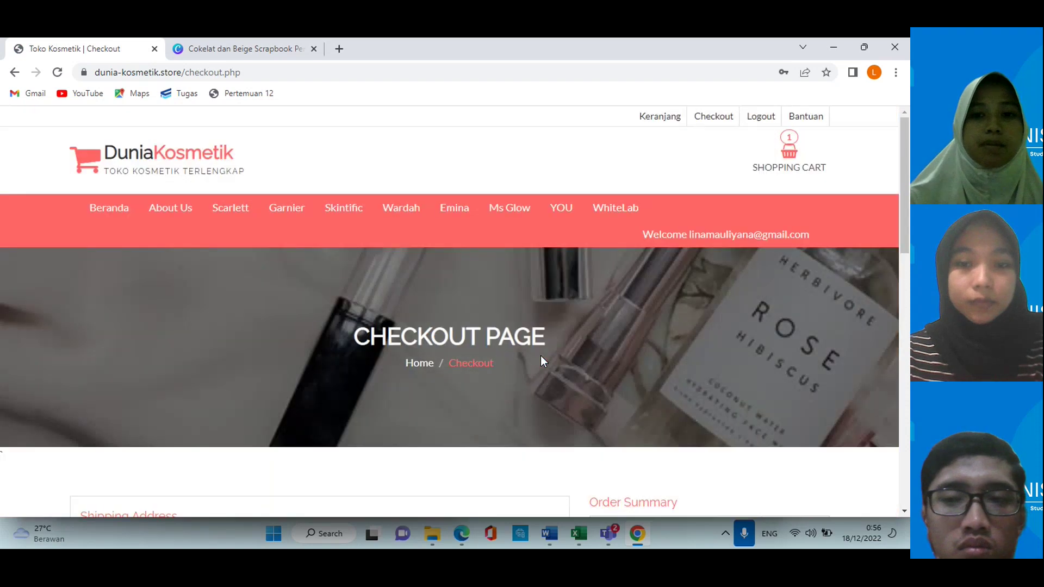
Step: Fill in the buyer's first name, last name, e-mail address and phone number
{"action": "scroll", "coordinate": [540, 355], "scroll_direction": "down", "scroll_amount": 5}
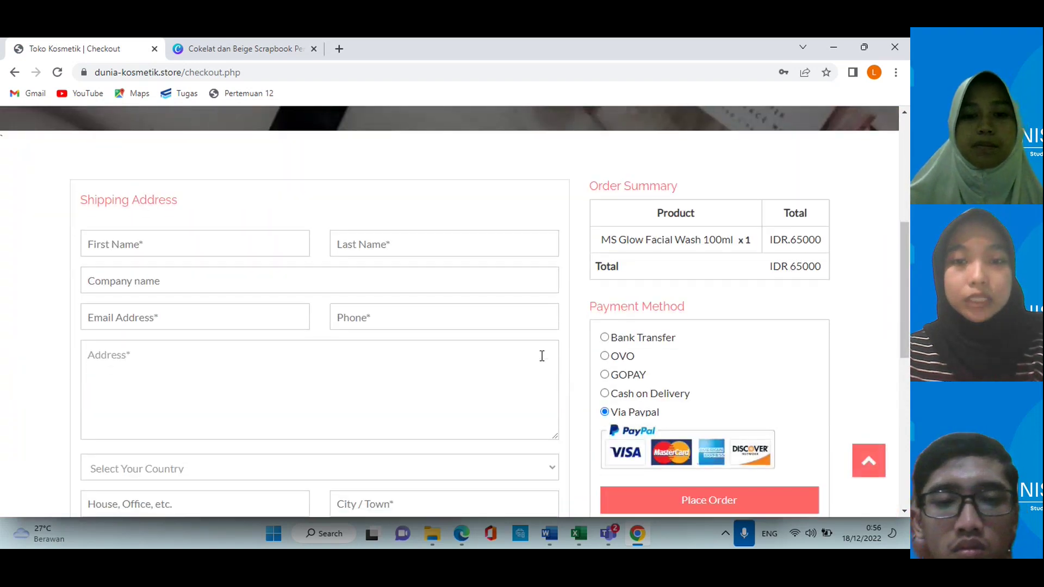
{"action": "scroll", "coordinate": [381, 305], "scroll_direction": "down", "scroll_amount": 1}
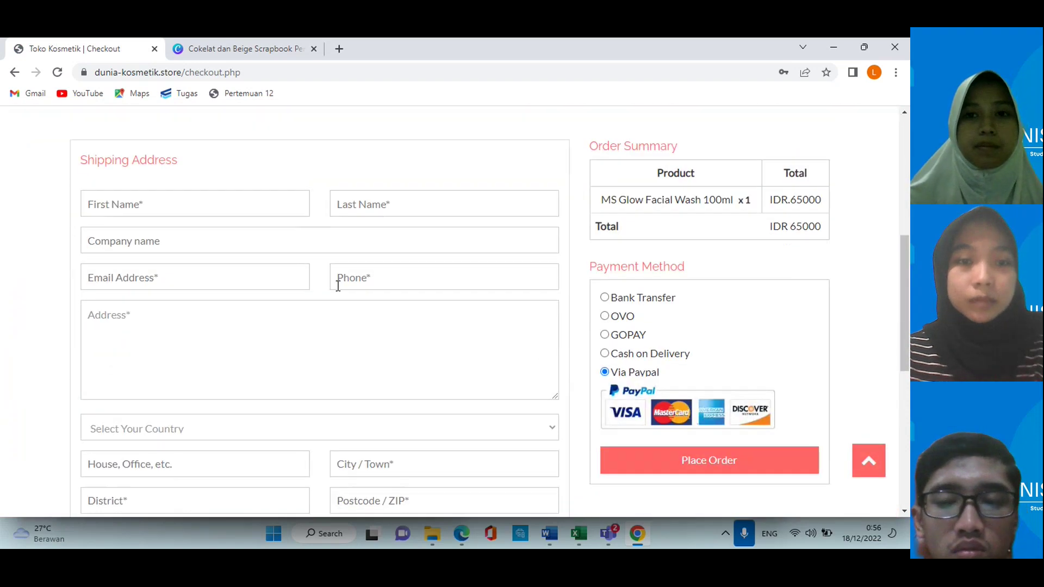
{"action": "left_click", "coordinate": [244, 208]}
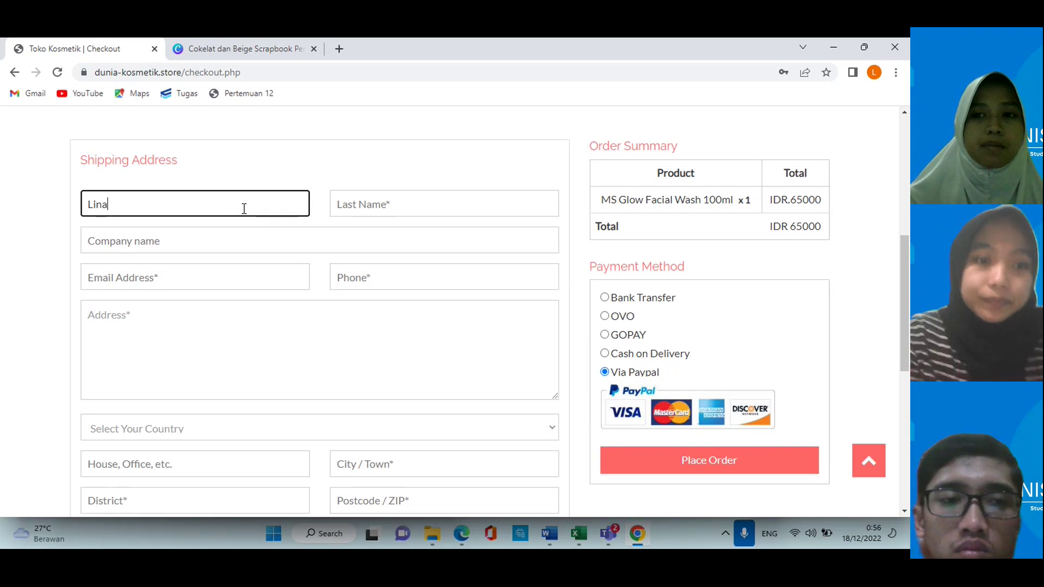
{"action": "left_click", "coordinate": [349, 203]}
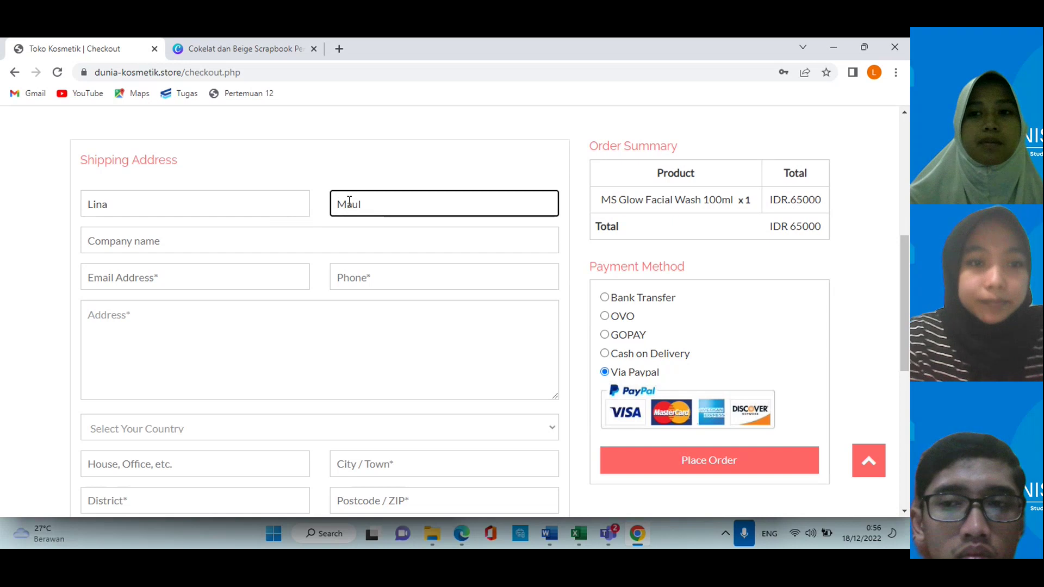
{"action": "left_click", "coordinate": [266, 275]}
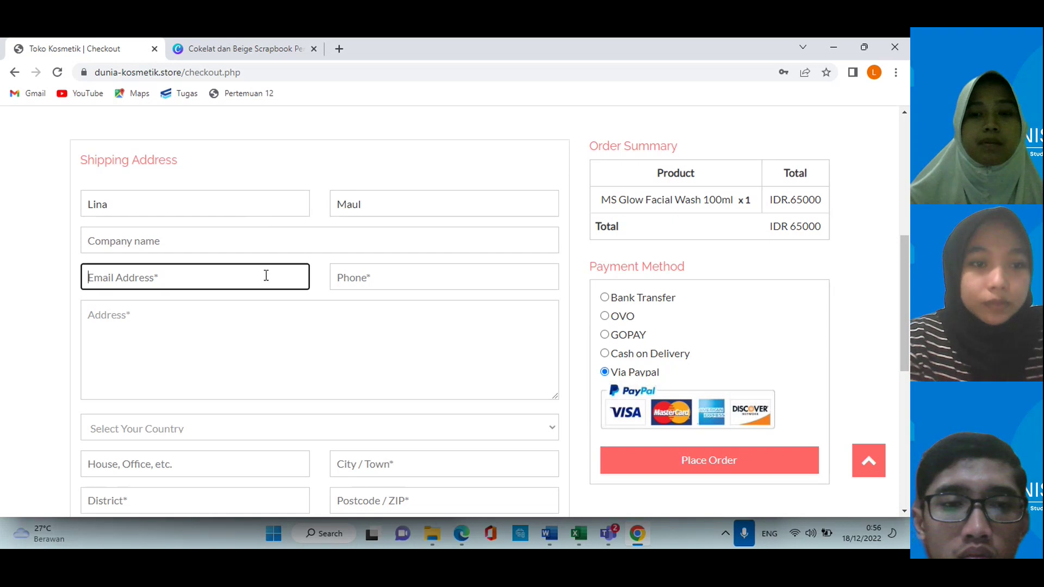
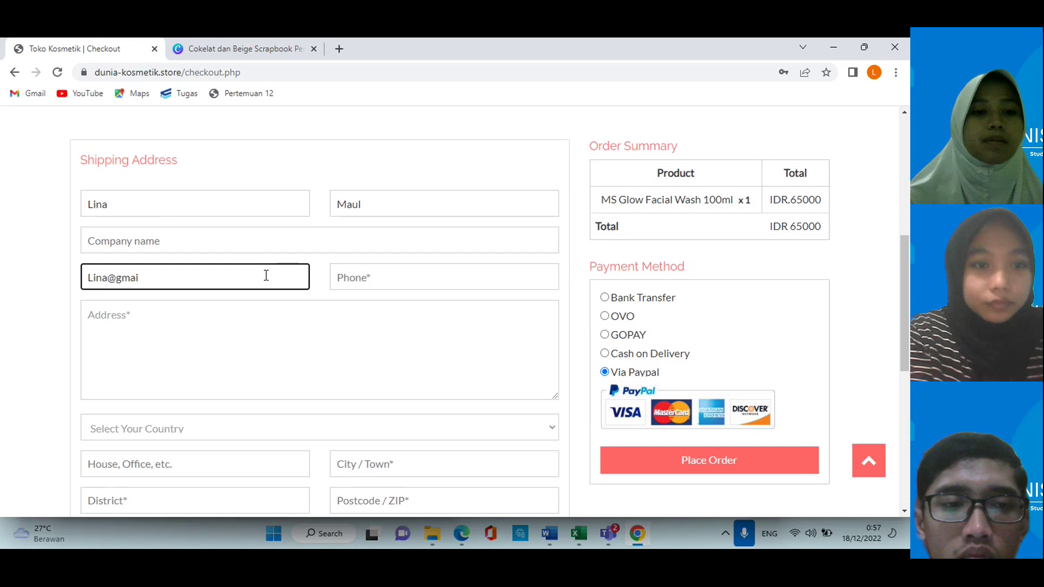
{"action": "type", "text": ";:"}
{"action": "key", "text": "BackSpace"}
{"action": "key", "text": "BackSpace"}
{"action": "type", "text": "l"}
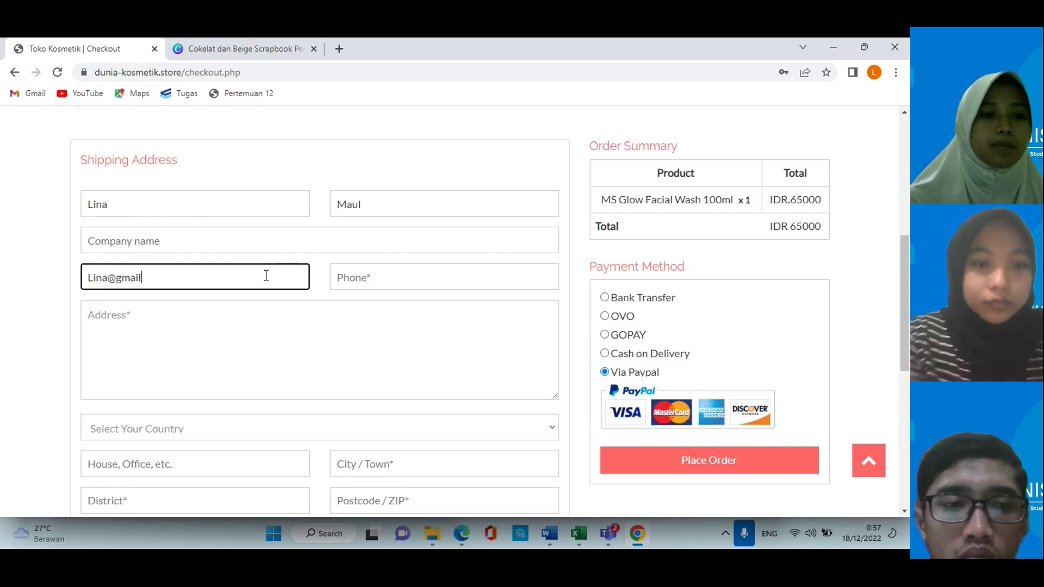
{"action": "left_click", "coordinate": [373, 277]}
{"action": "type", "text": "0831"}
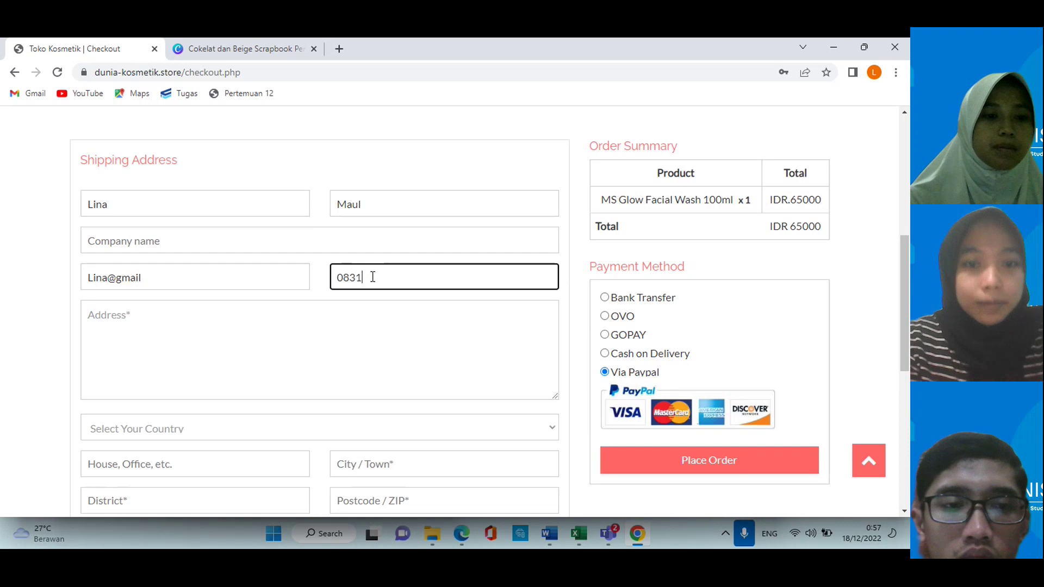
Step: Enter Jakarta as the shipping address, choose OVO payment, and place the order
{"action": "left_click", "coordinate": [359, 322]}
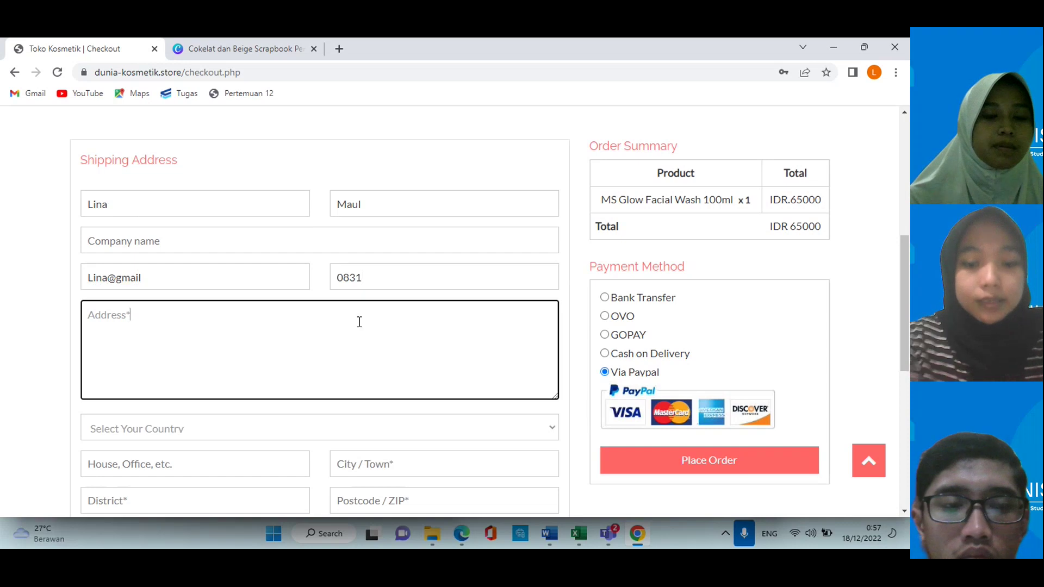
{"action": "type", "text": "Jakarta"}
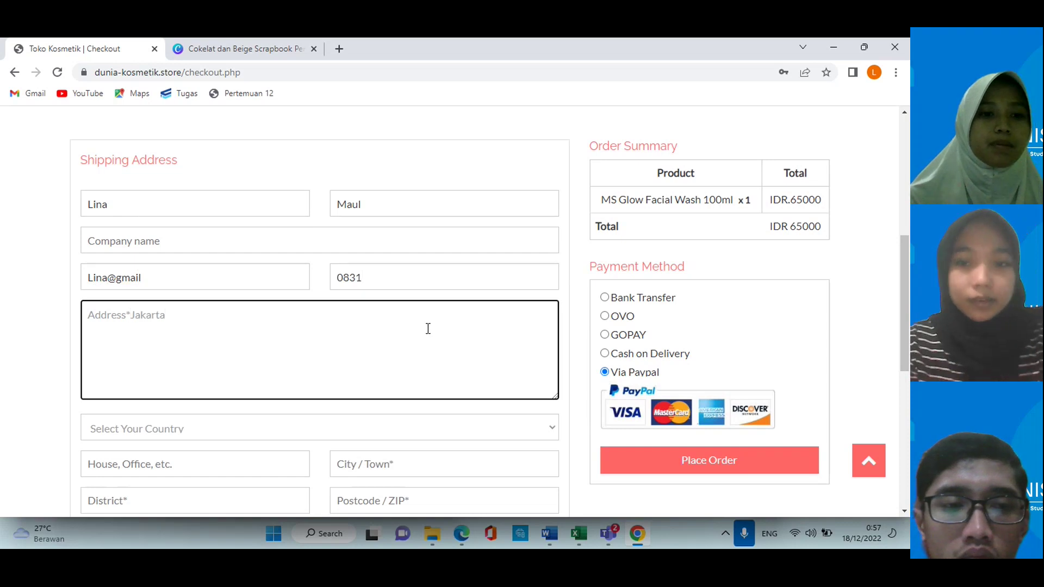
{"action": "scroll", "coordinate": [491, 329], "scroll_direction": "down", "scroll_amount": 2}
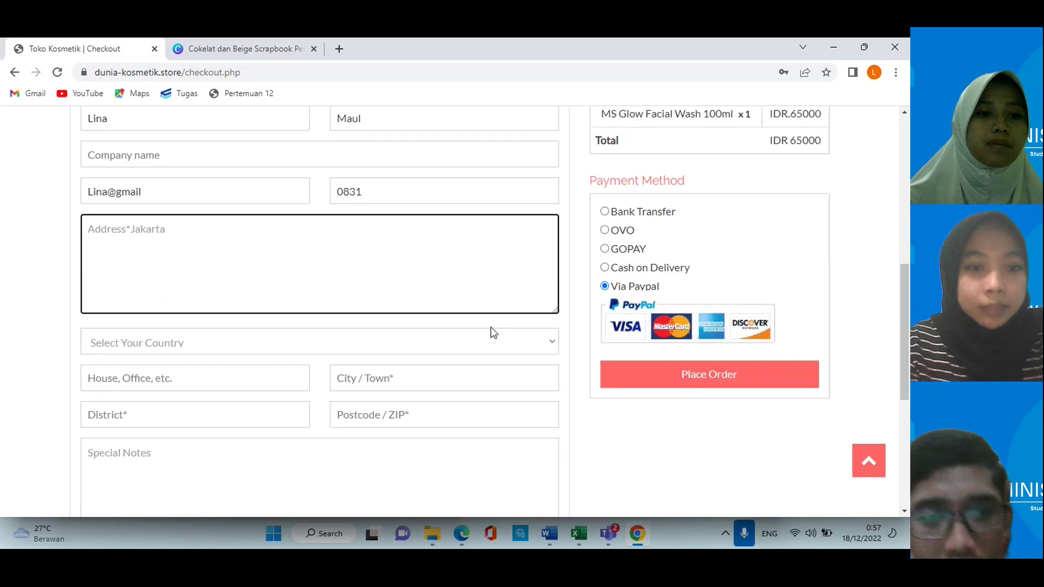
{"action": "scroll", "coordinate": [491, 328], "scroll_direction": "up", "scroll_amount": 2}
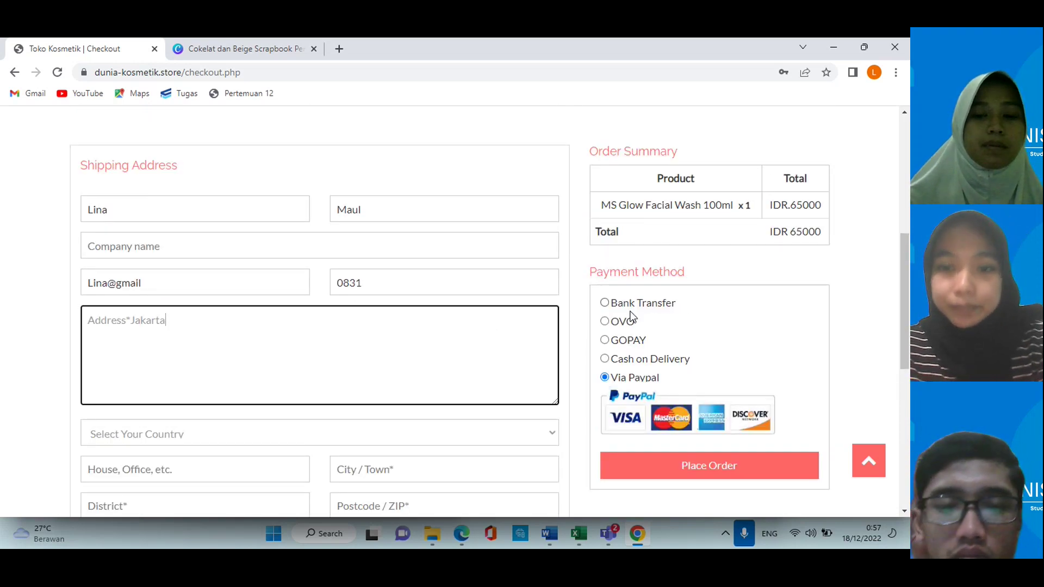
{"action": "scroll", "coordinate": [623, 337], "scroll_direction": "down", "scroll_amount": 1}
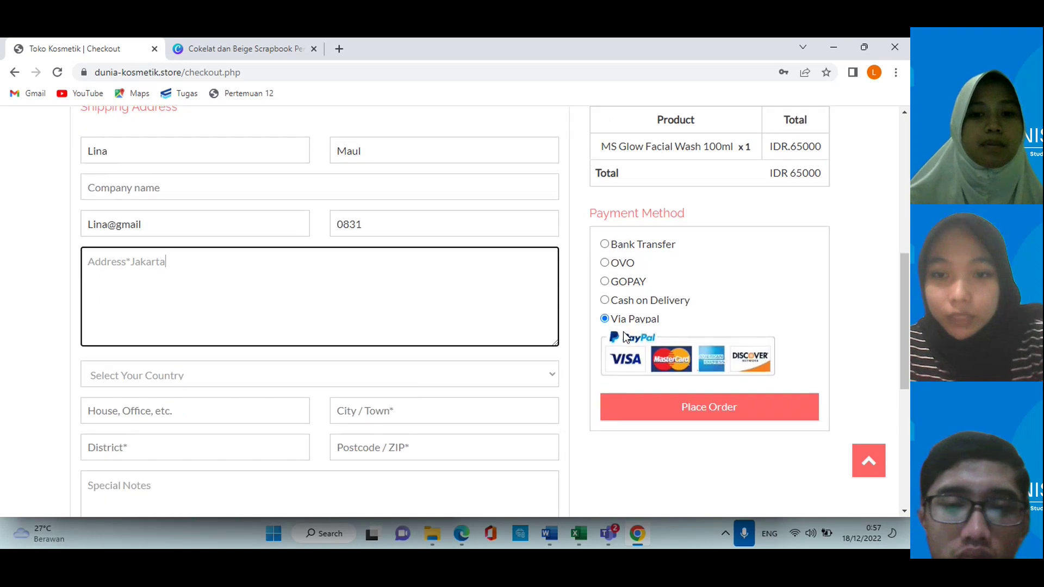
{"action": "left_click", "coordinate": [605, 265]}
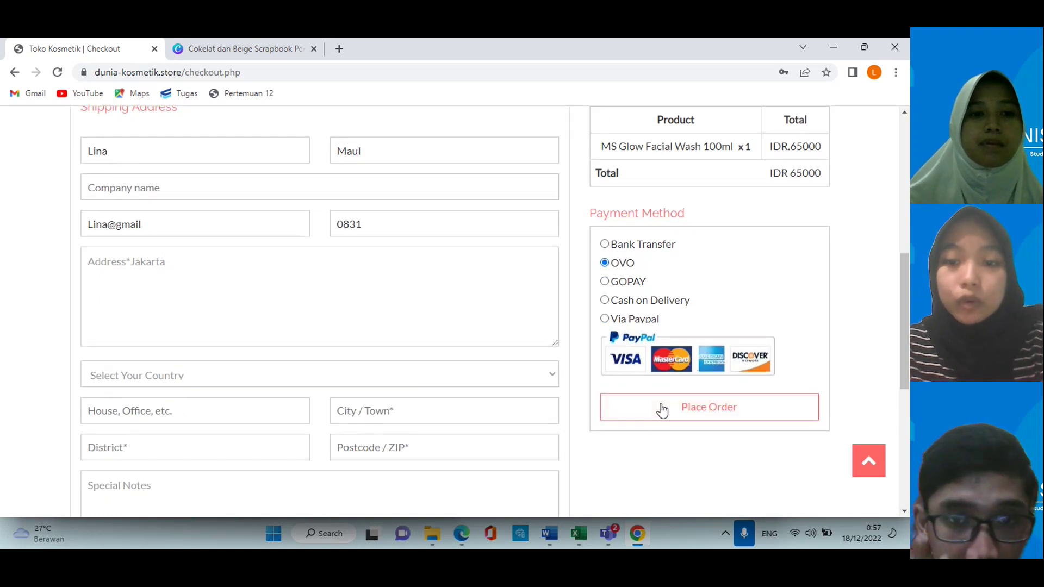
{"action": "left_click", "coordinate": [681, 411]}
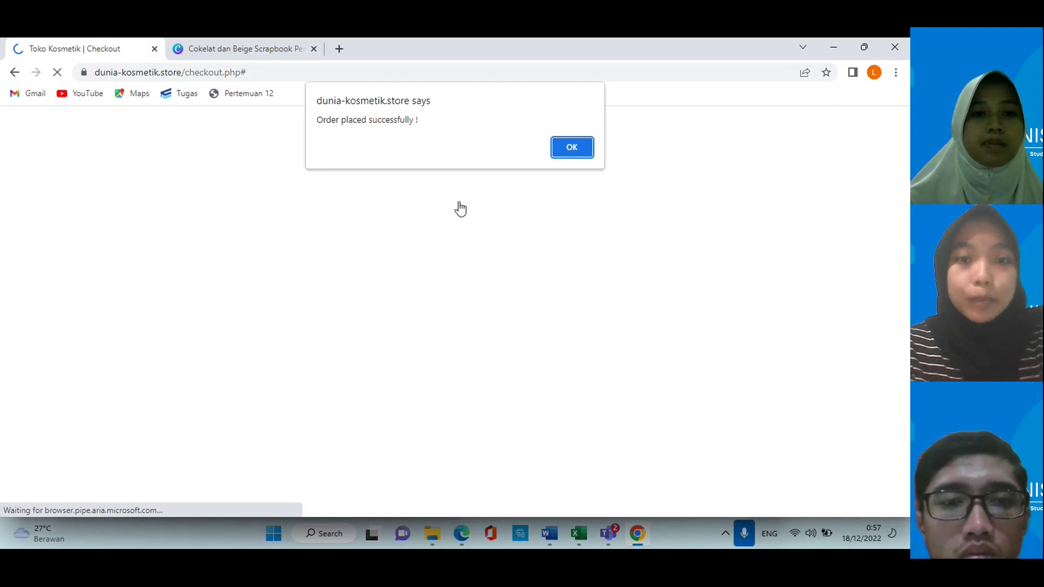
Step: Dismiss the 'Order placed successfully' alert and read the About Us description and Pelayanan services
{"action": "left_click", "coordinate": [571, 147]}
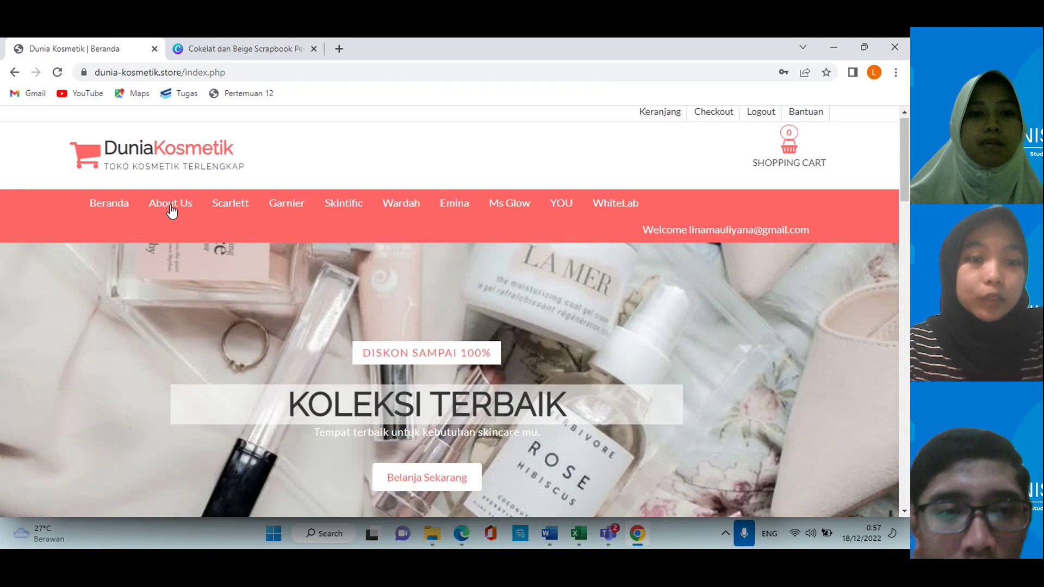
{"action": "left_click", "coordinate": [170, 208]}
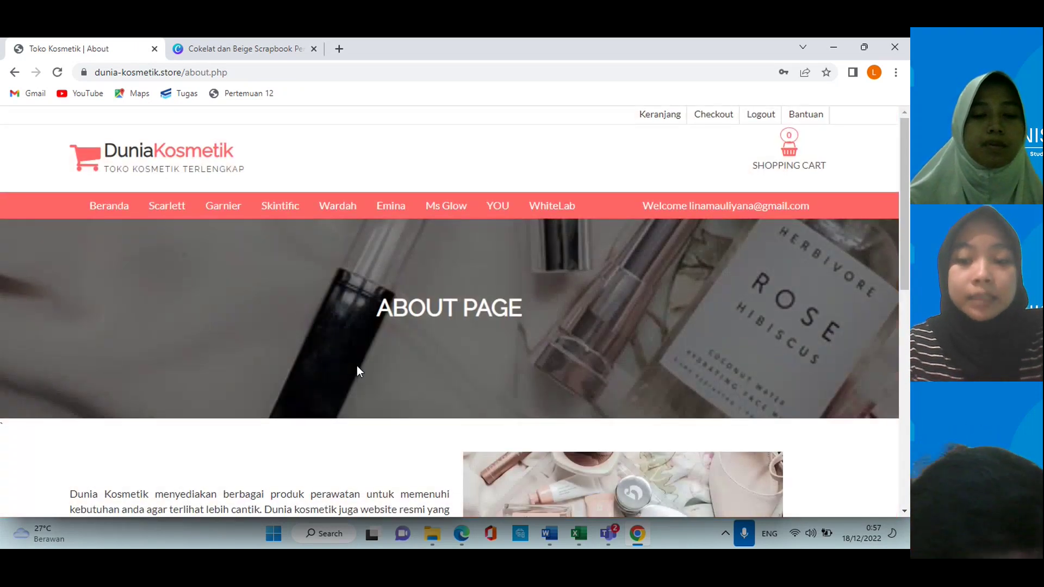
{"action": "scroll", "coordinate": [356, 370], "scroll_direction": "down", "scroll_amount": 5}
{"action": "scroll", "coordinate": [356, 365], "scroll_direction": "down", "scroll_amount": 2}
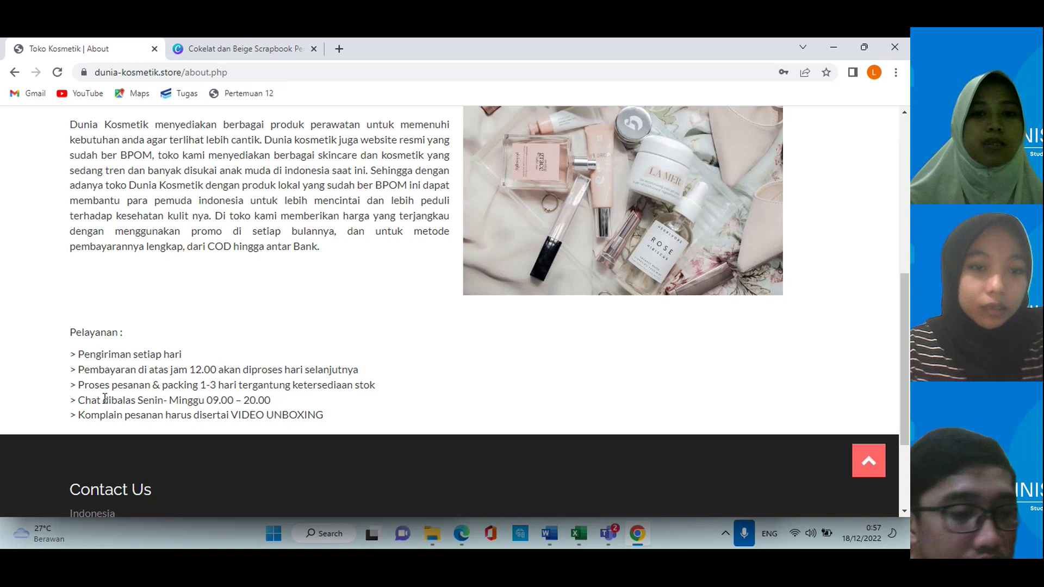
{"action": "scroll", "coordinate": [402, 206], "scroll_direction": "up", "scroll_amount": 7}
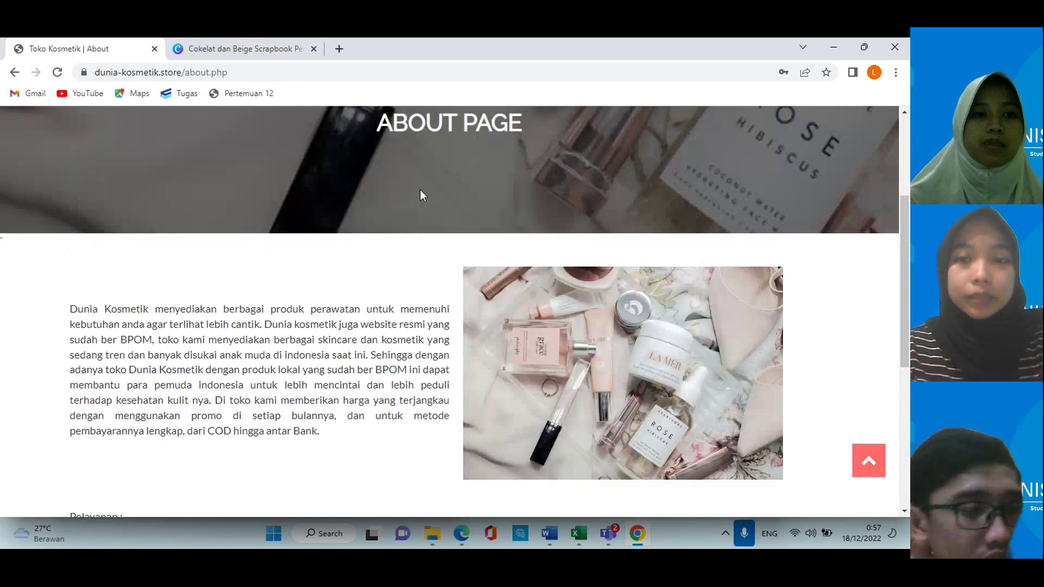
Step: Open the Bantuan chat and send 'Hai' and 'Pesanan' to the virtual agent
{"action": "left_click", "coordinate": [813, 120]}
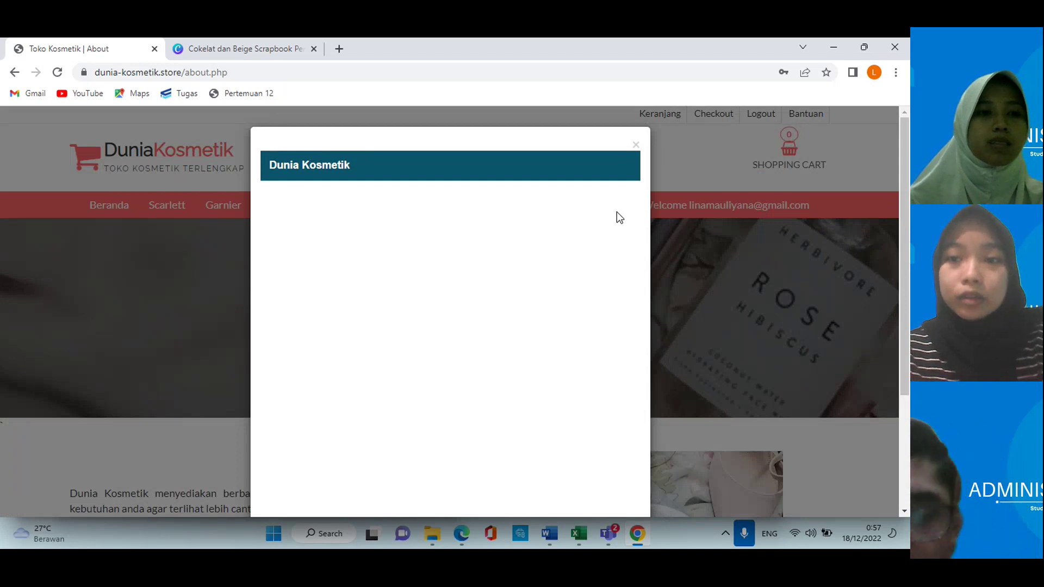
{"action": "scroll", "coordinate": [524, 237], "scroll_direction": "down", "scroll_amount": 3}
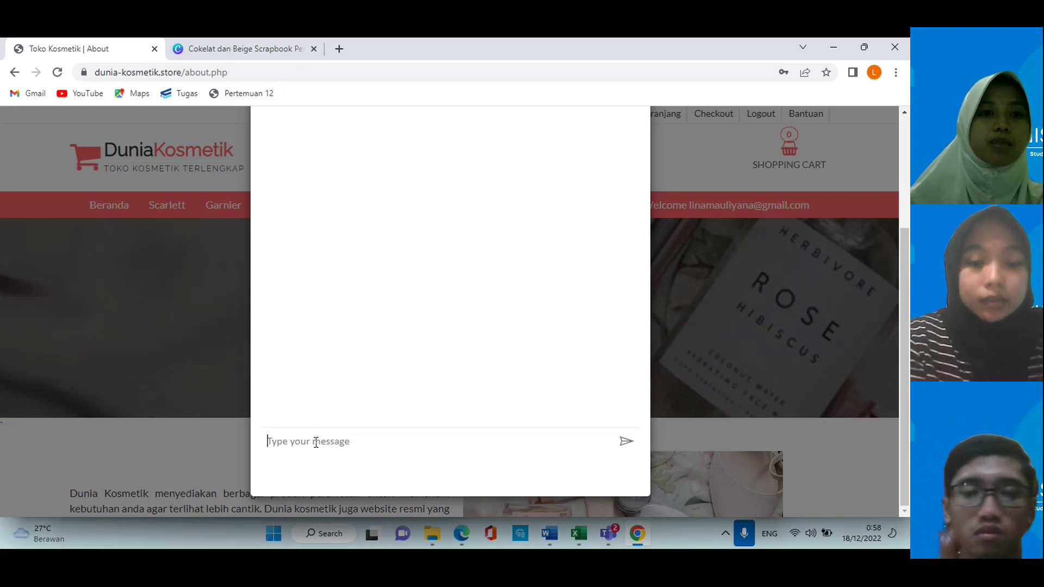
{"action": "type", "text": "Hai"}
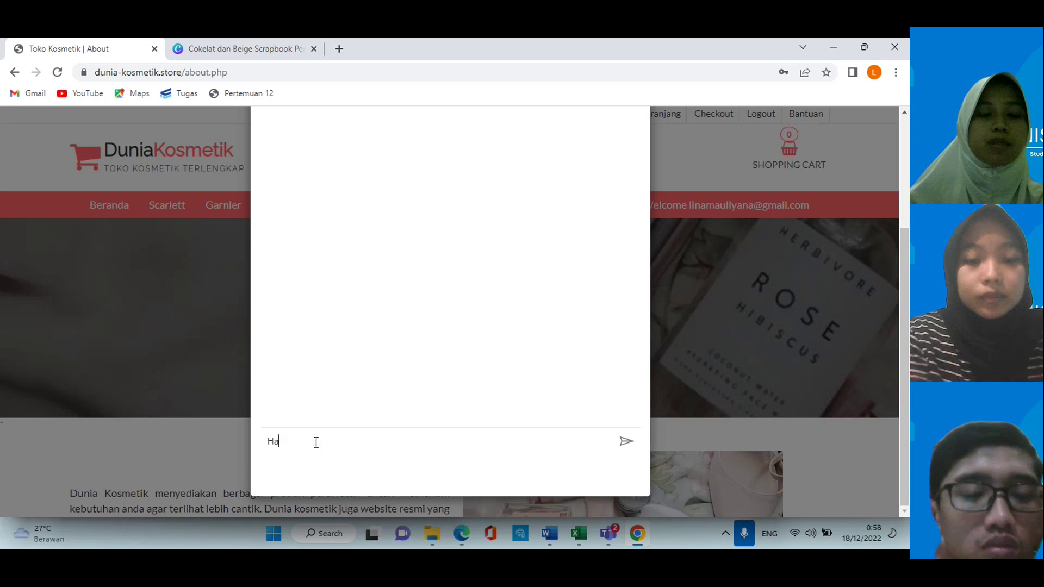
{"action": "left_click", "coordinate": [626, 442]}
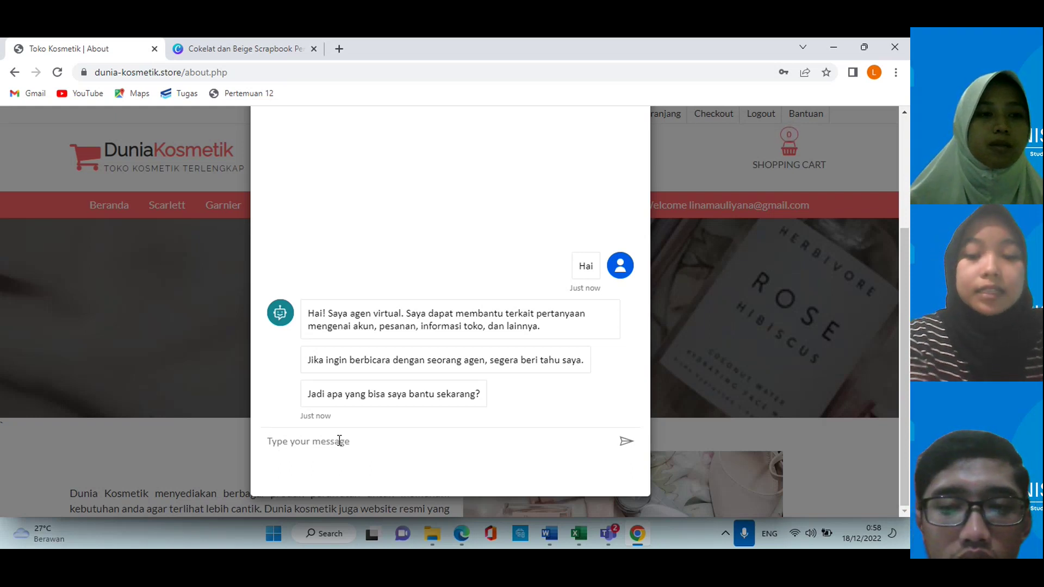
{"action": "type", "text": "Pesanan"}
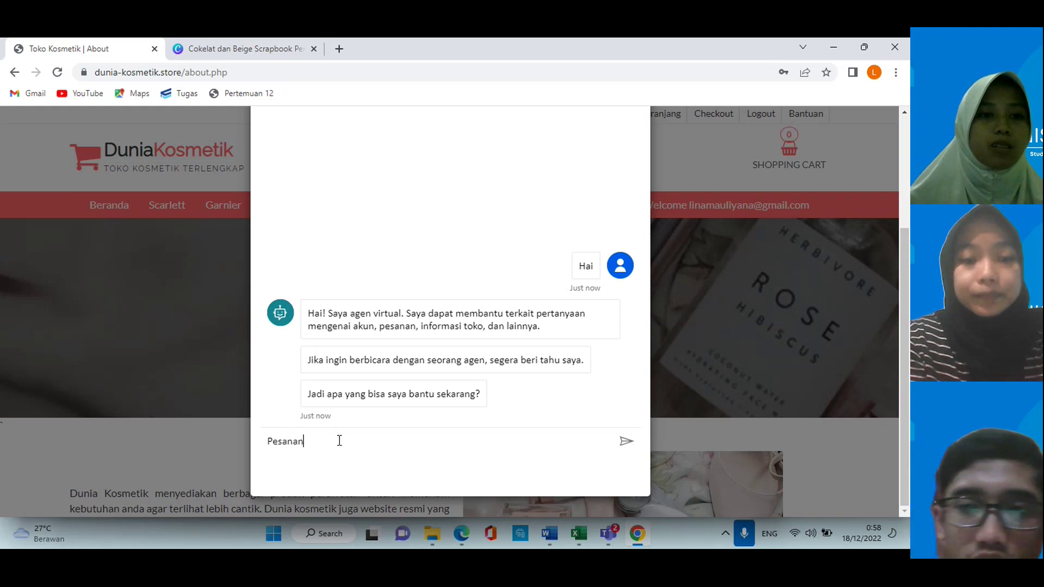
{"action": "key", "text": "Return"}
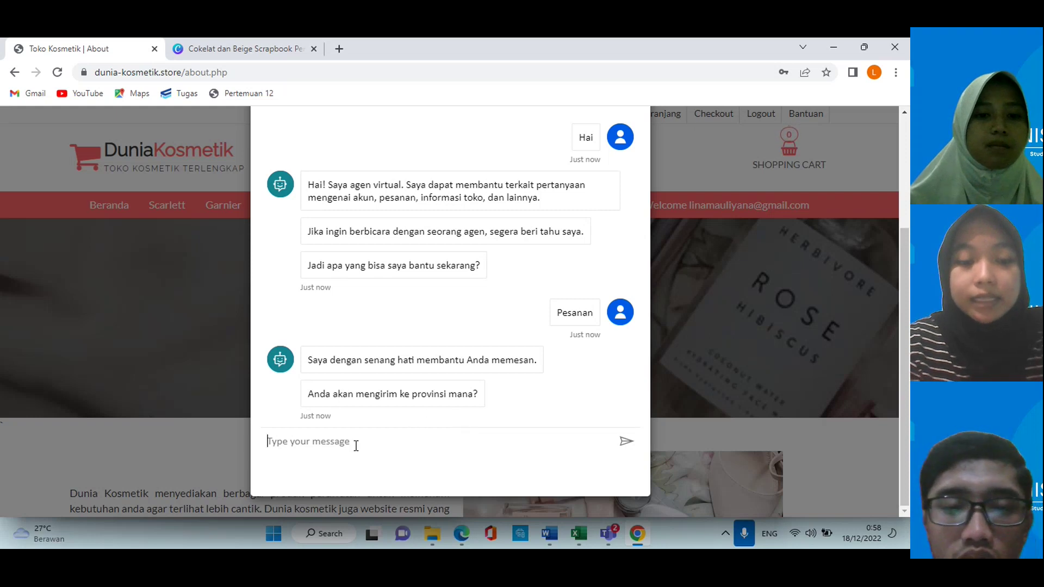
Step: Reply 'Jakarta' as the shipping province and choose Skincare as the product
{"action": "left_click", "coordinate": [356, 445]}
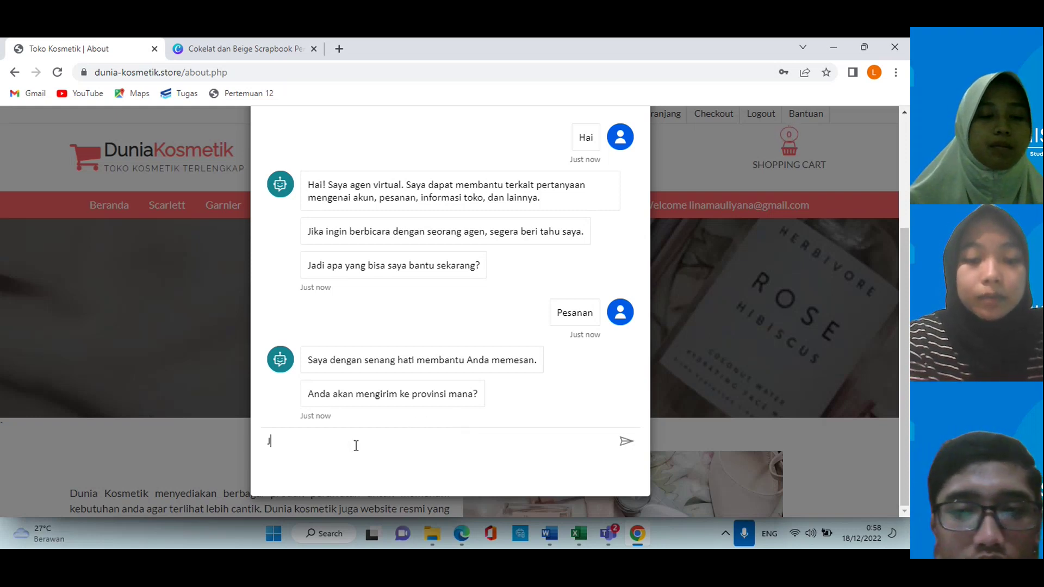
{"action": "type", "text": "Jakarta"}
{"action": "key", "text": "Return"}
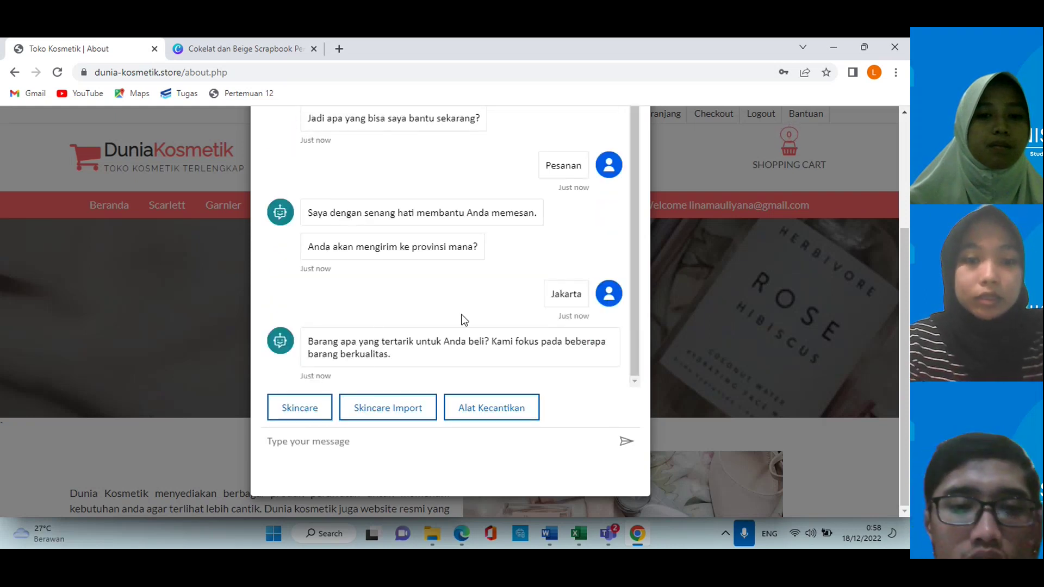
{"action": "left_click", "coordinate": [300, 409]}
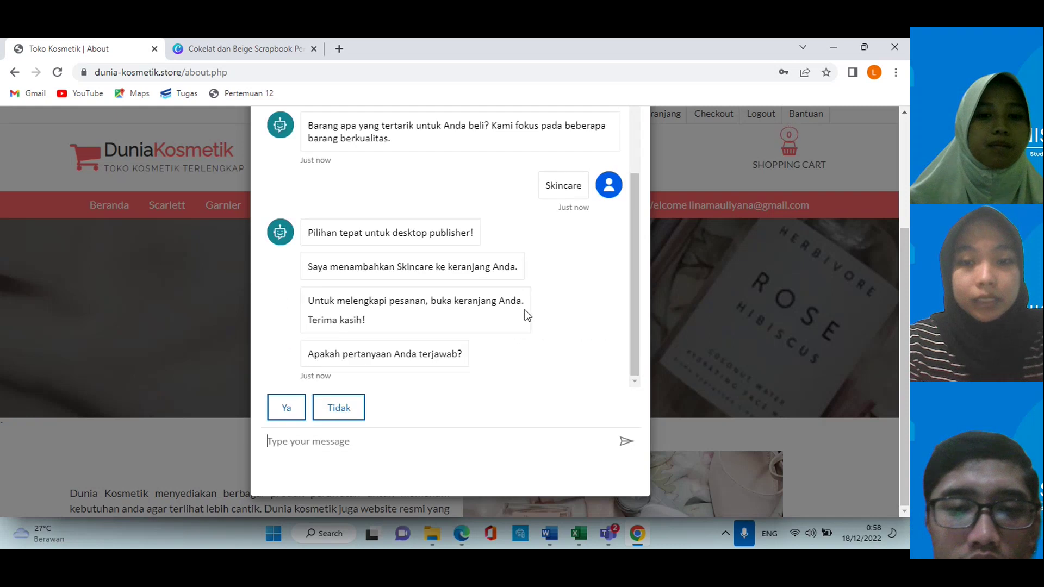
{"action": "scroll", "coordinate": [526, 314], "scroll_direction": "up", "scroll_amount": 5}
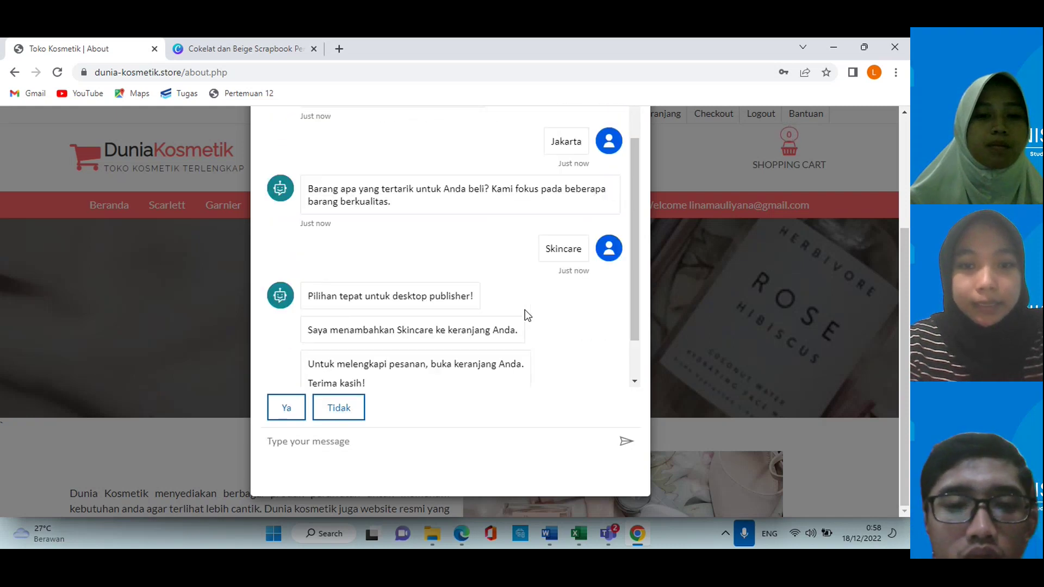
{"action": "scroll", "coordinate": [526, 315], "scroll_direction": "up", "scroll_amount": 5}
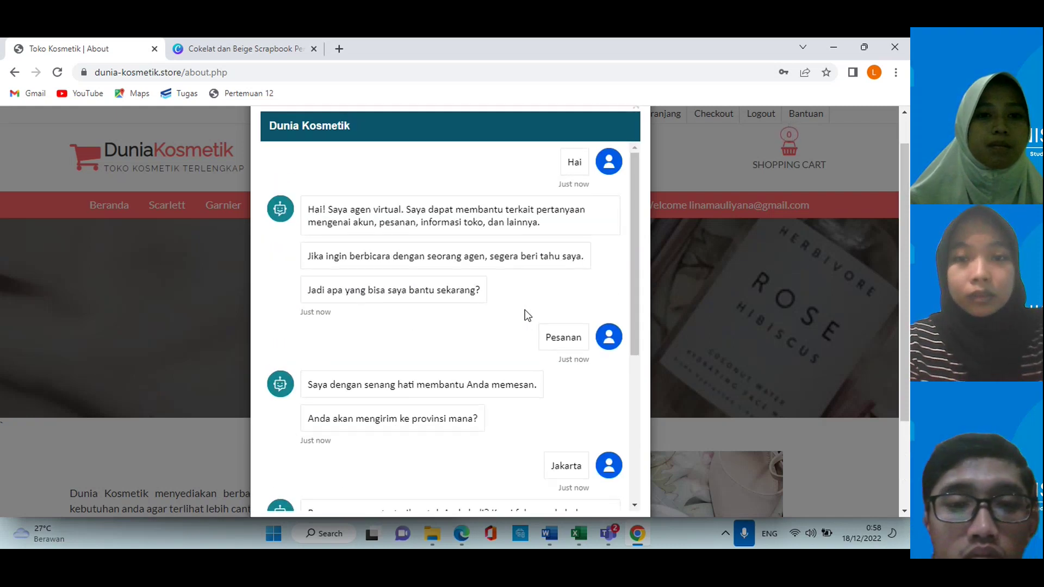
{"action": "scroll", "coordinate": [608, 240], "scroll_direction": "up", "scroll_amount": 2}
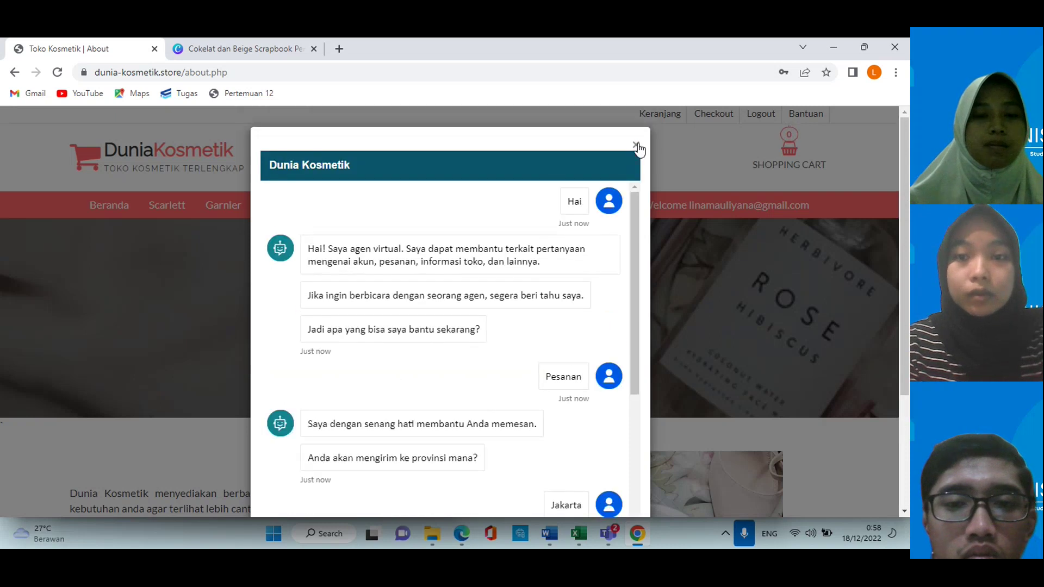
Step: Close the chat and show the Canva presentation full screen at slide 5, 'MANFAAT SOLUSI'
{"action": "left_click", "coordinate": [636, 146]}
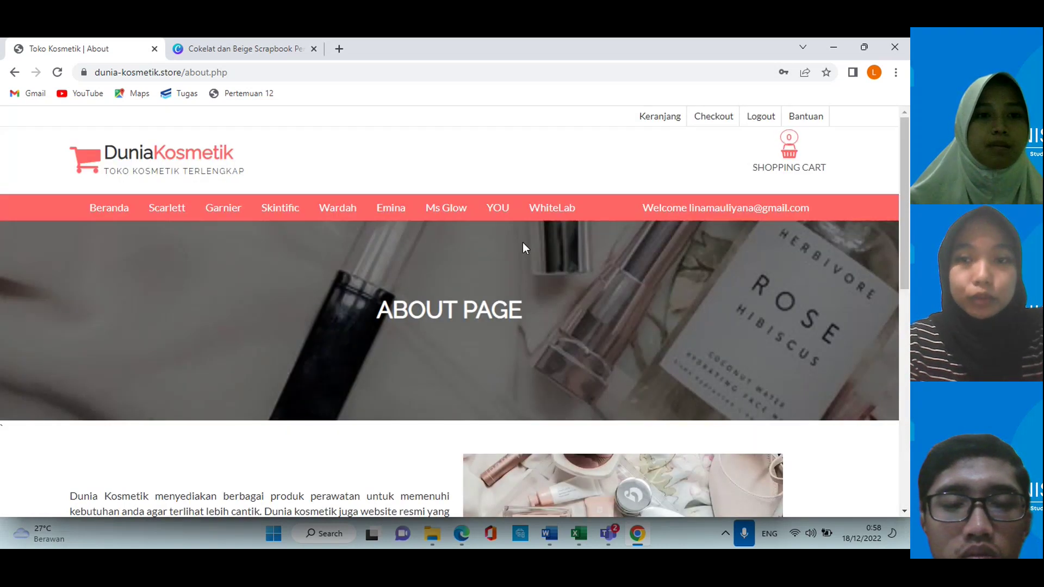
{"action": "scroll", "coordinate": [523, 243], "scroll_direction": "down", "scroll_amount": 1}
{"action": "scroll", "coordinate": [523, 243], "scroll_direction": "up", "scroll_amount": 1}
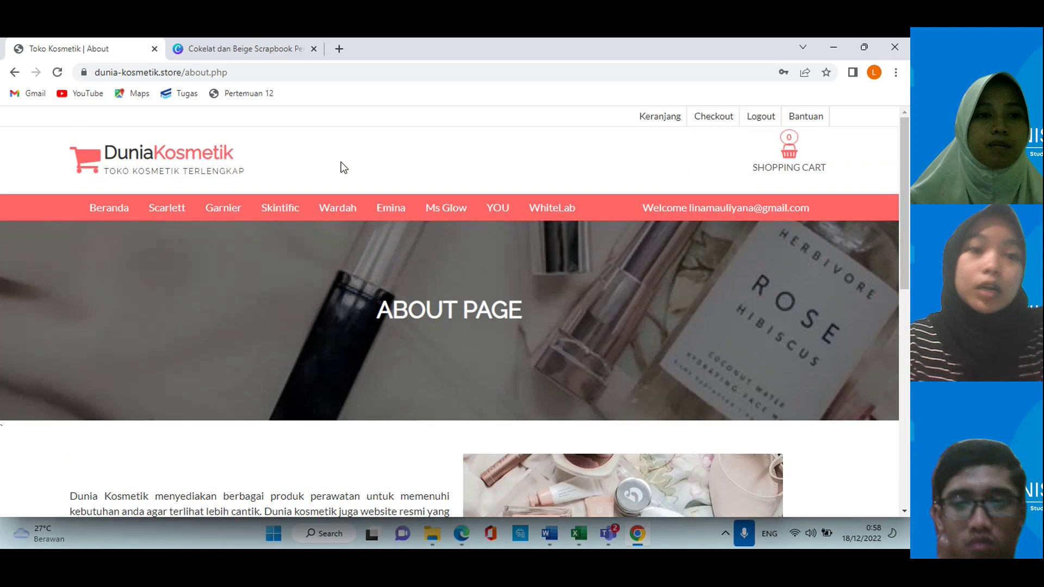
{"action": "left_click", "coordinate": [254, 49]}
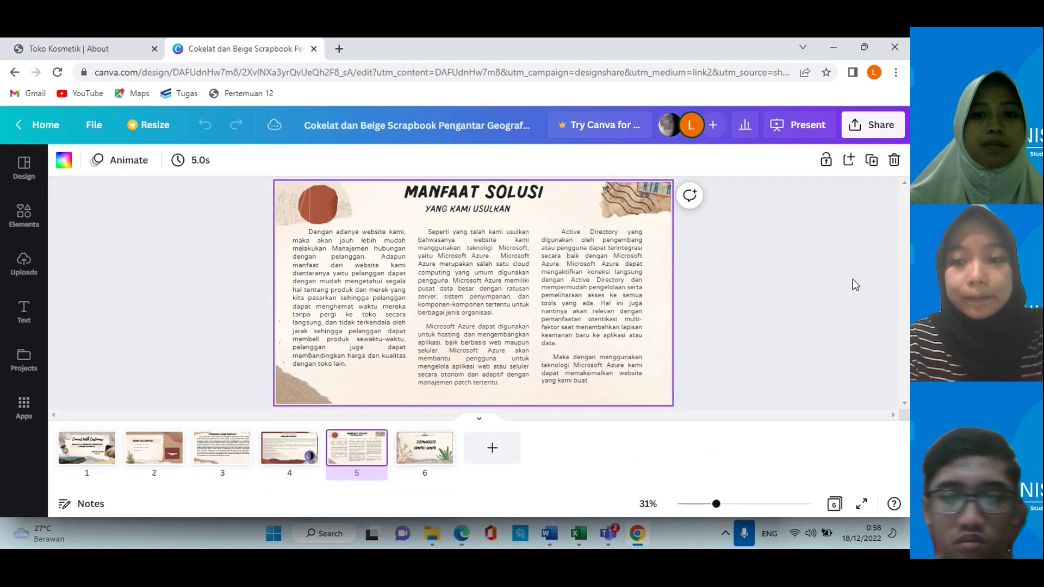
{"action": "left_click", "coordinate": [861, 504]}
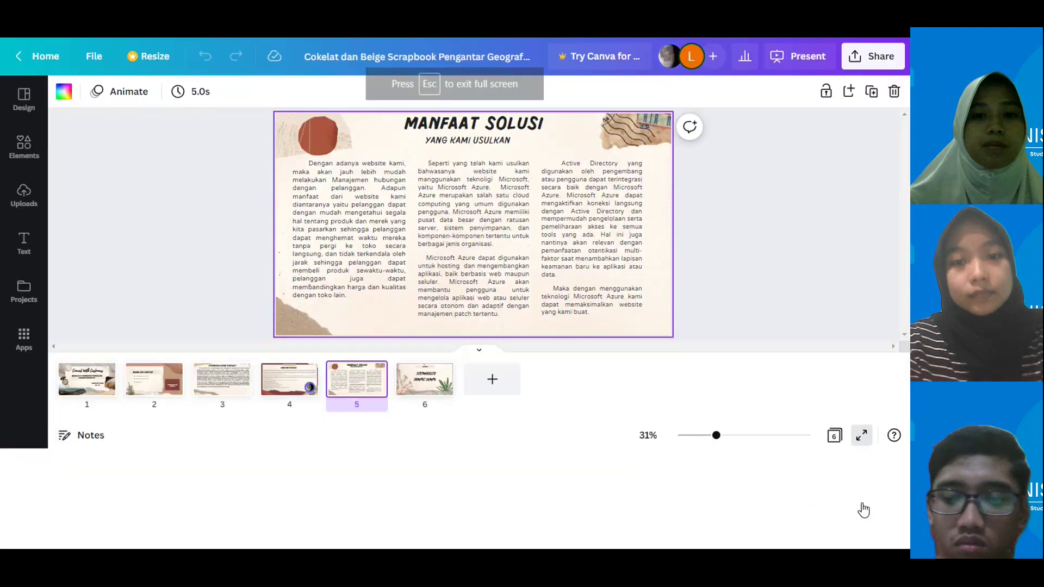